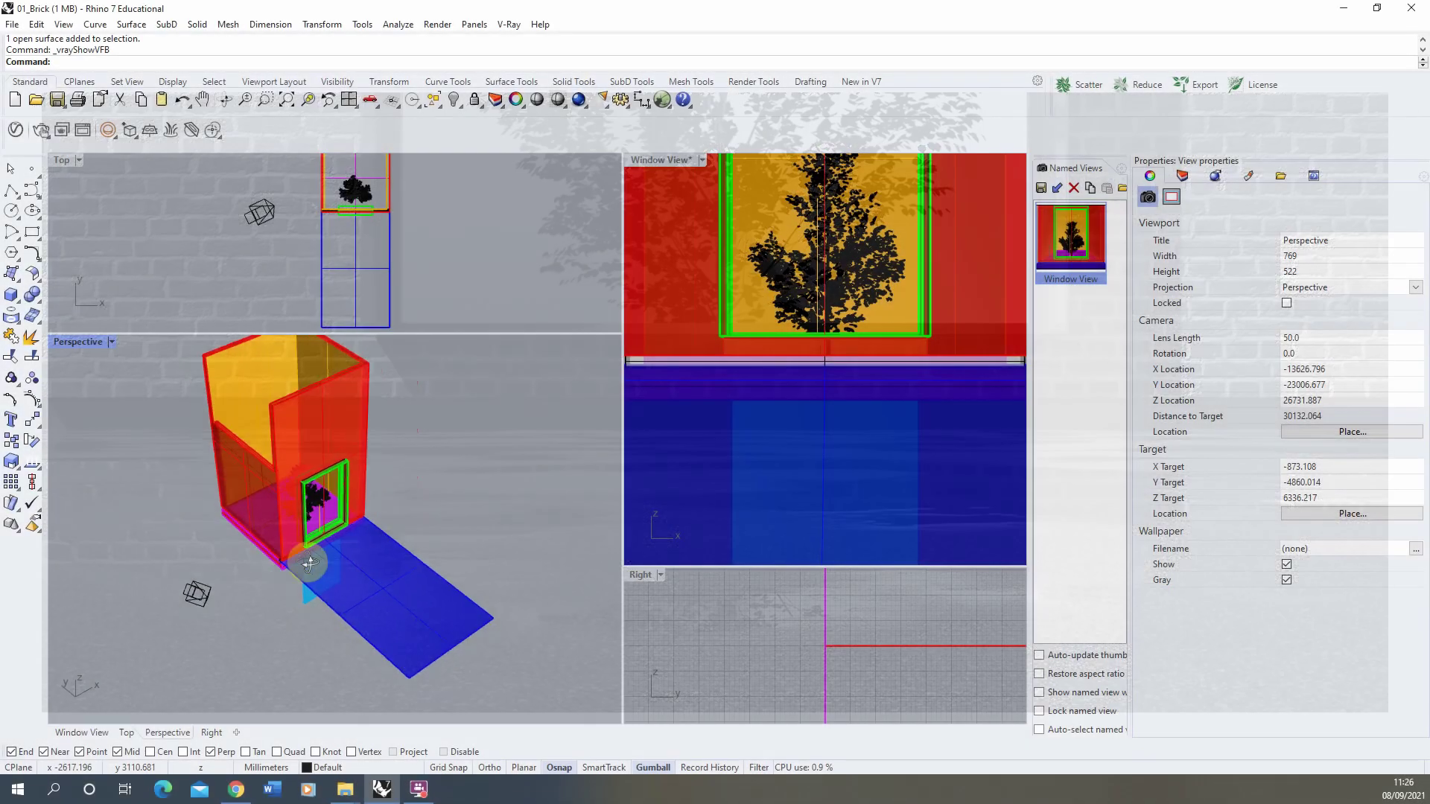
- Orbit around the brick wall and ground plane, then show the last render in the V-Ray Frame Buffer
right_drag(309, 564, 368, 530)
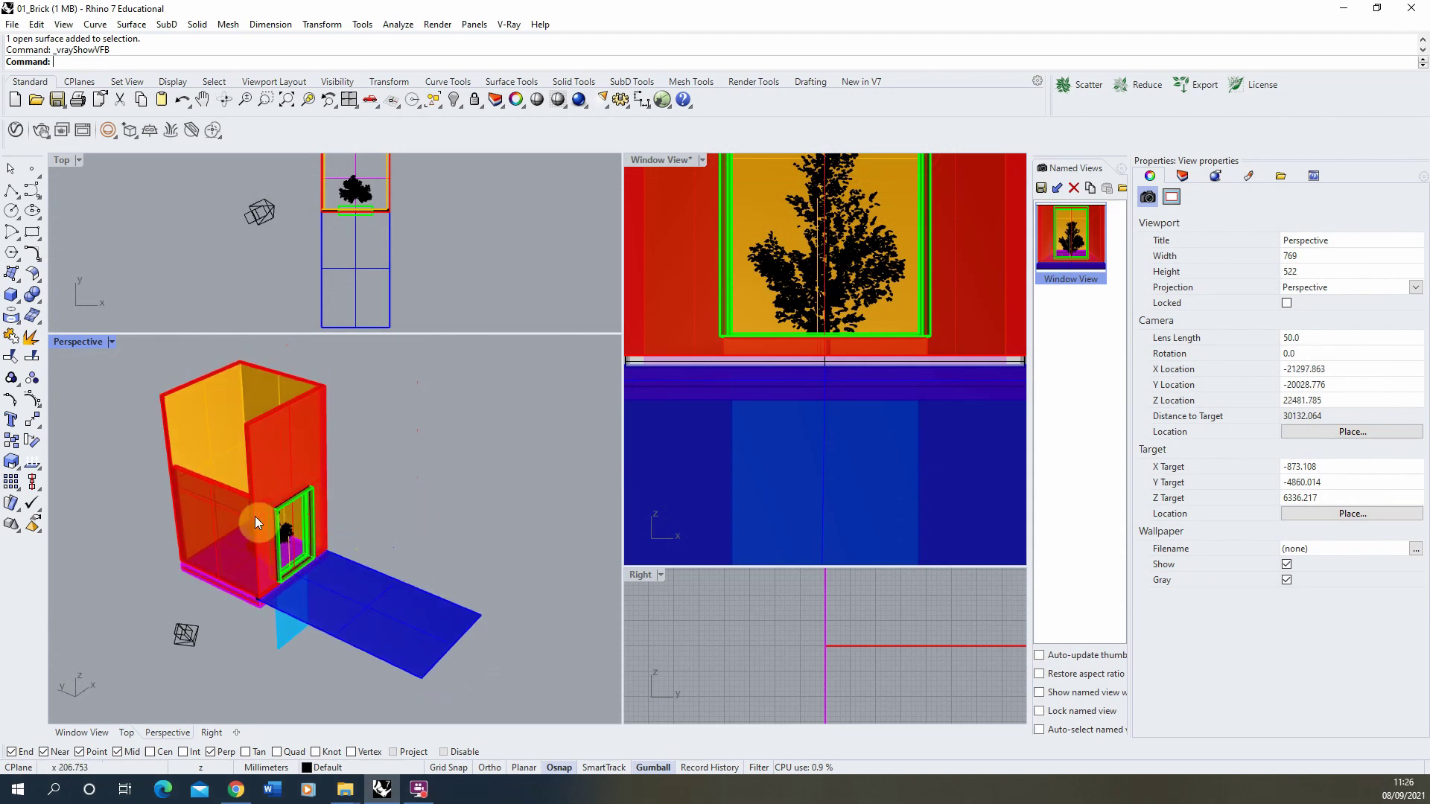
scroll(350, 595, up, 4)
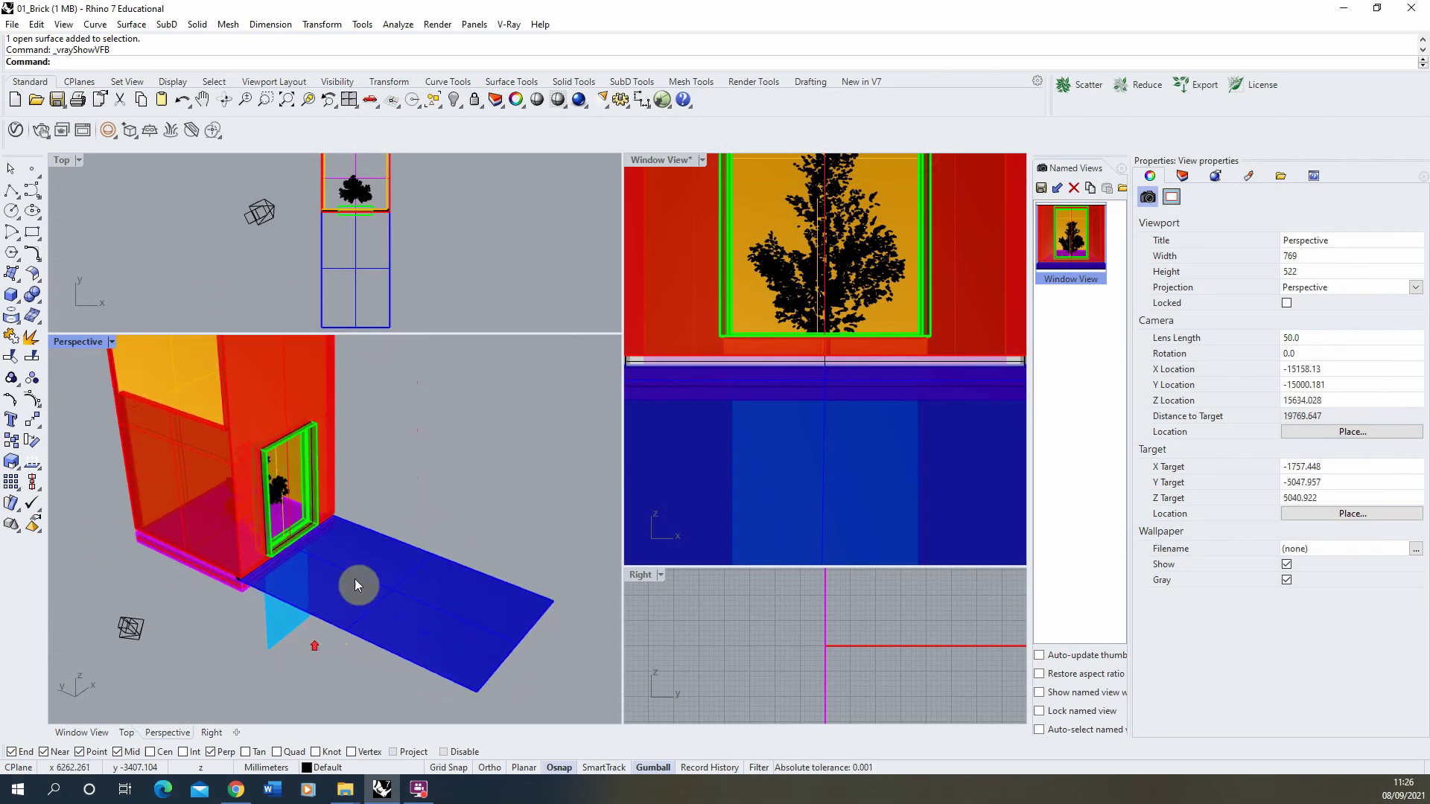
click(387, 596)
right_drag(276, 641, 313, 641)
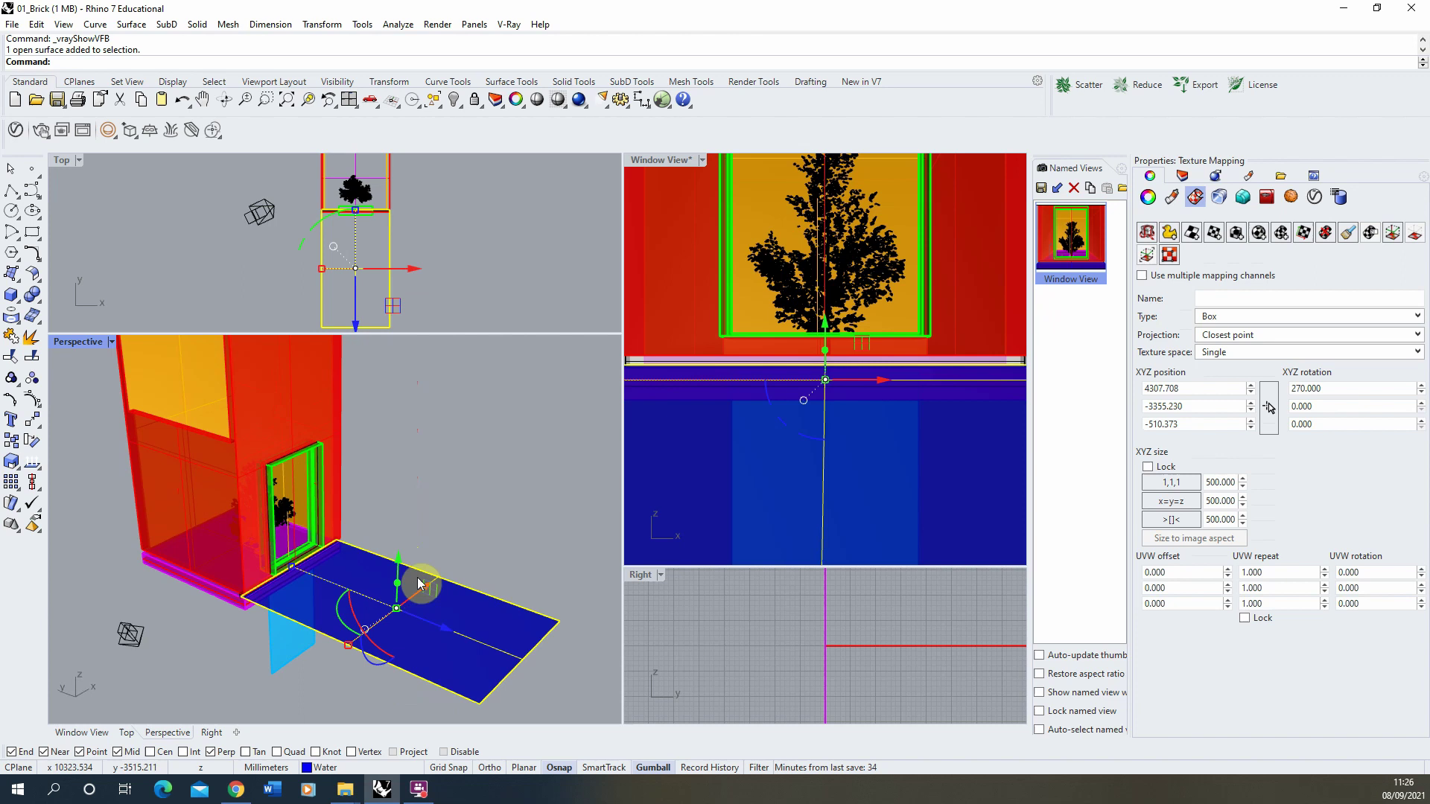
click(459, 526)
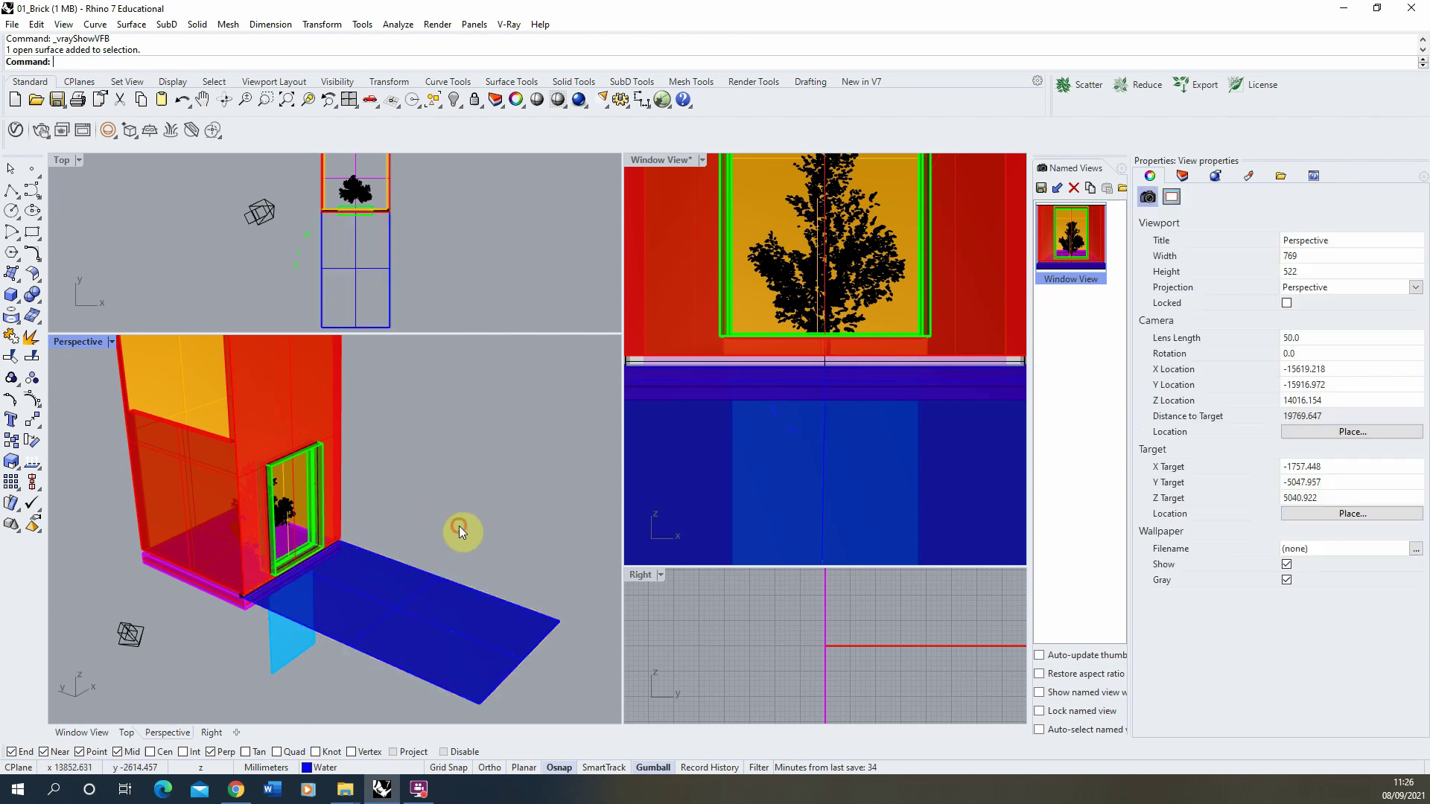
click(78, 130)
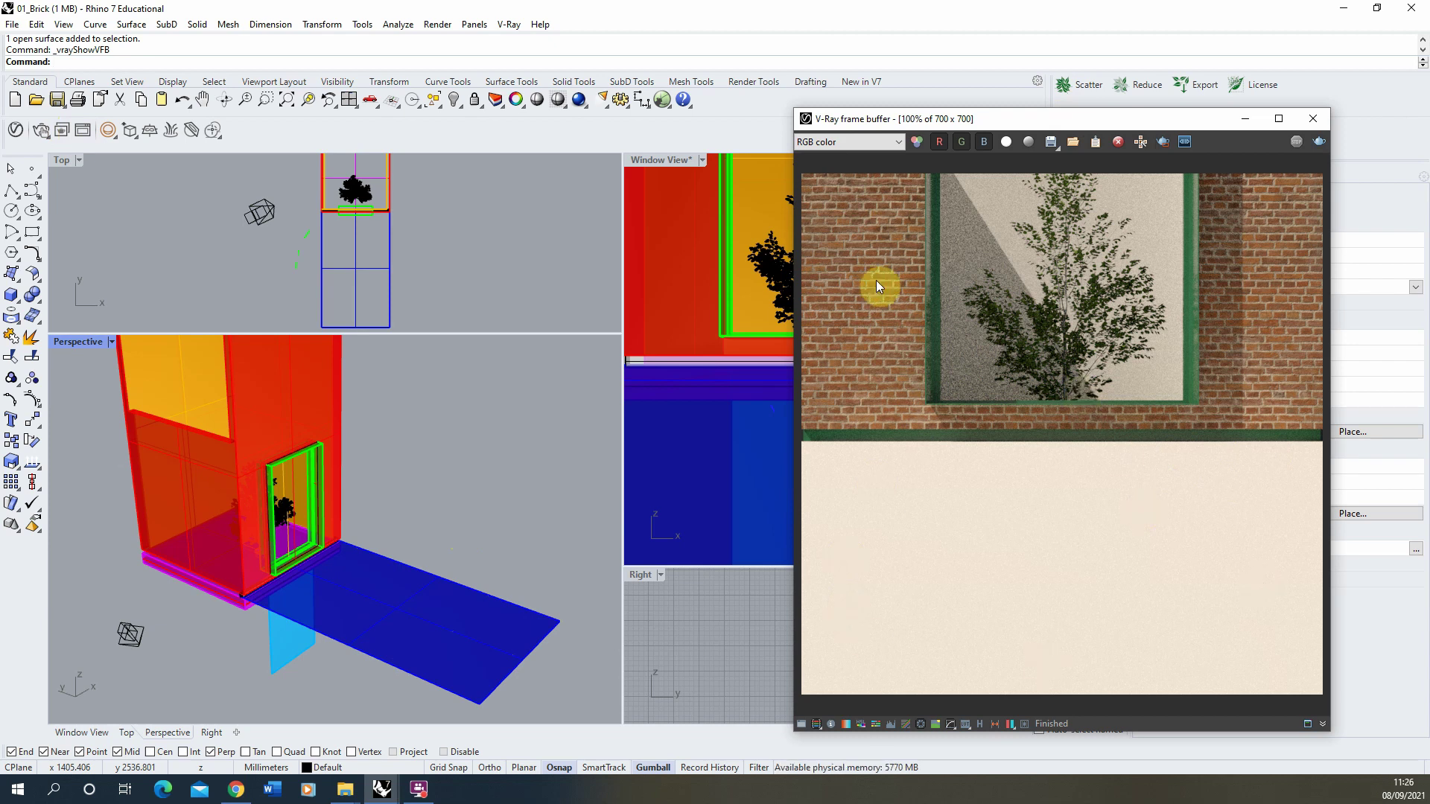
right_drag(488, 396, 469, 443)
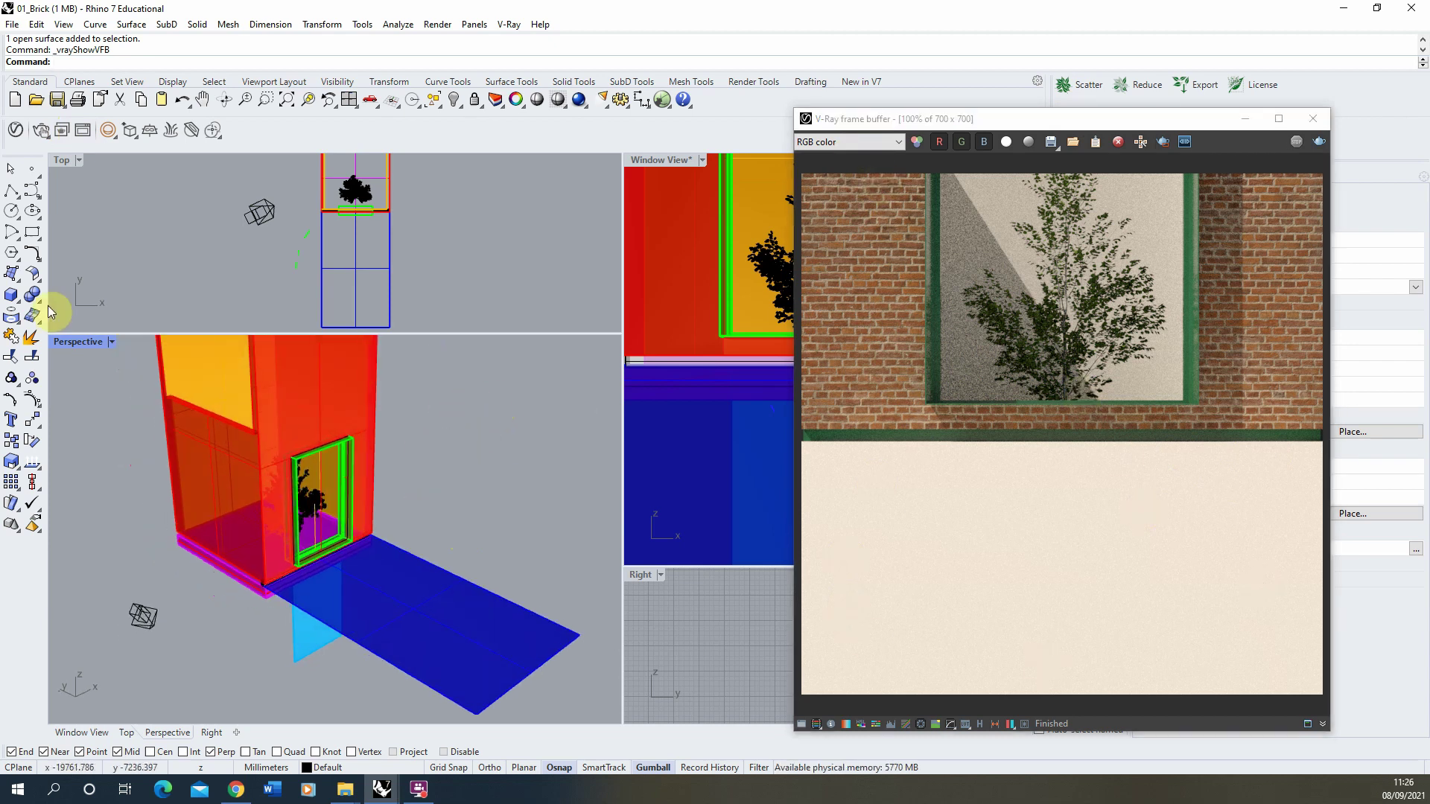
- In the V-Ray Asset Editor, add a Generic material and rename it 01_tarmac
click(15, 130)
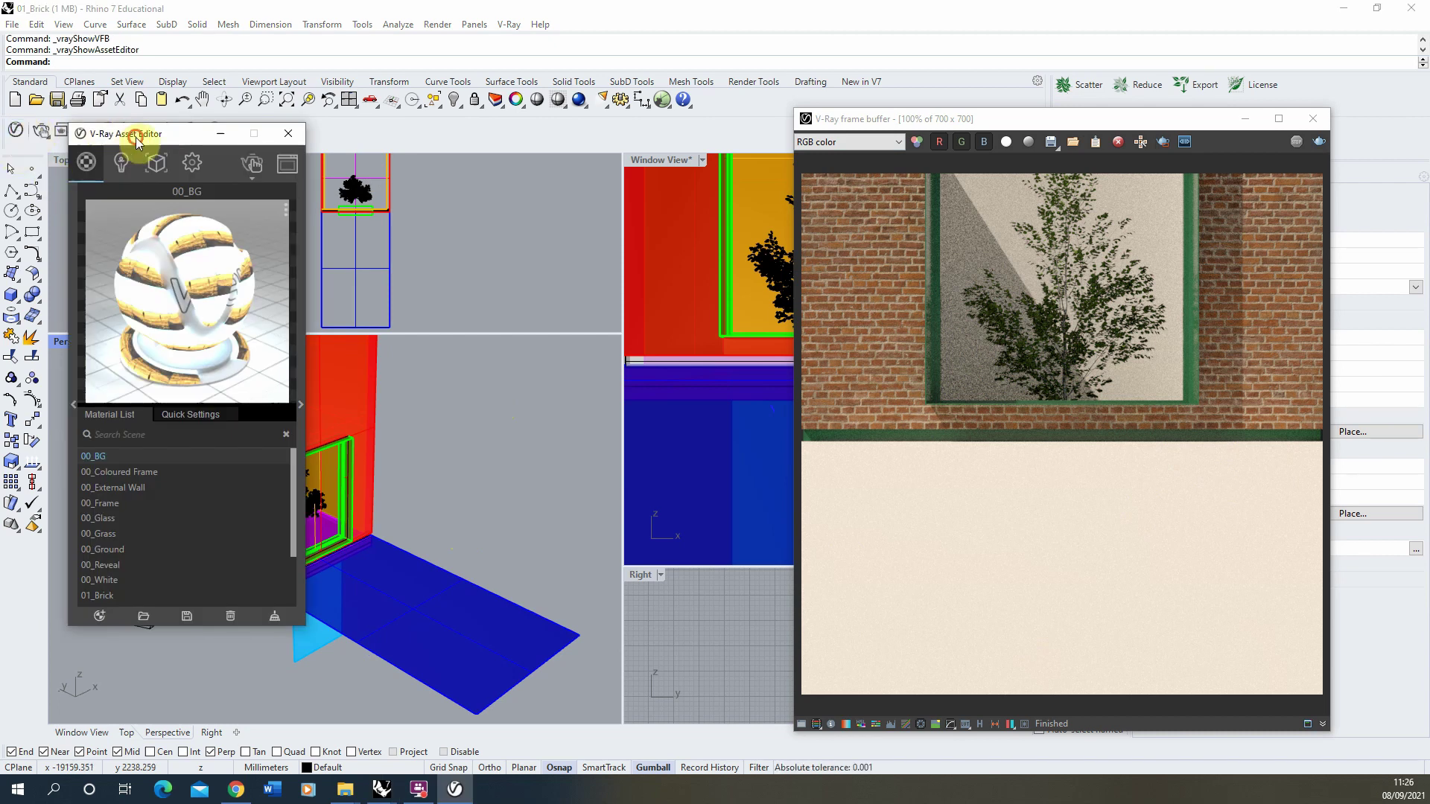
drag(136, 137, 311, 116)
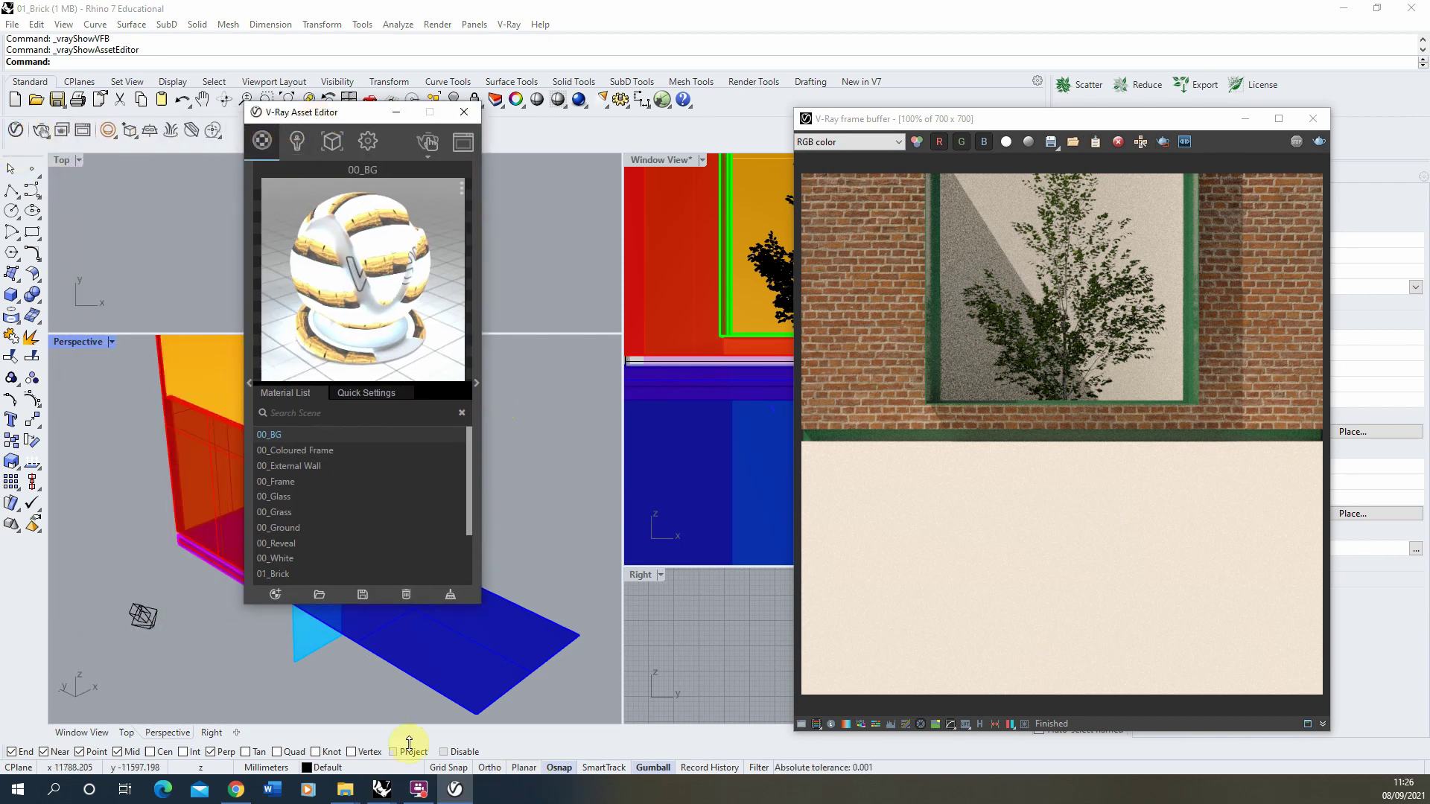
click(276, 596)
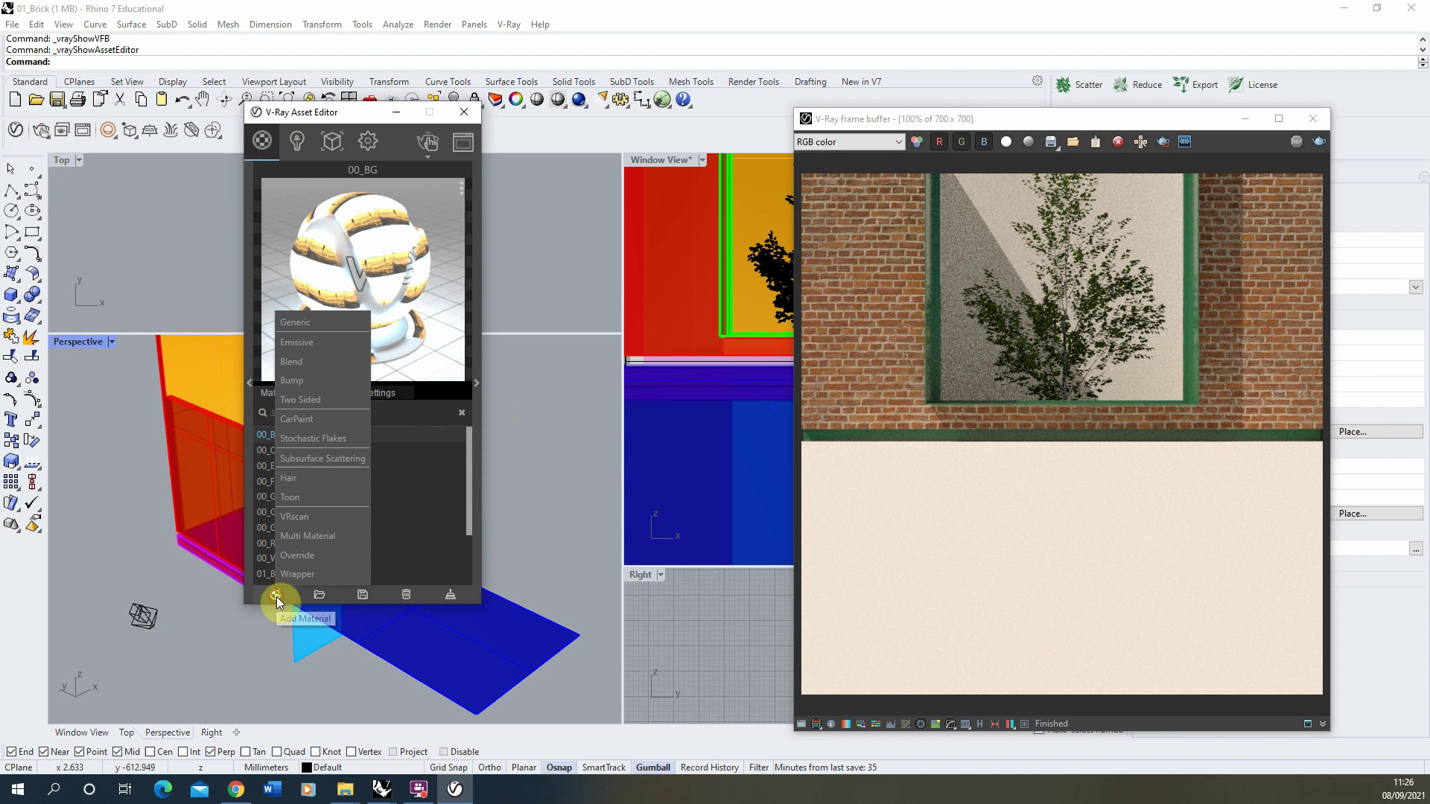
click(307, 322)
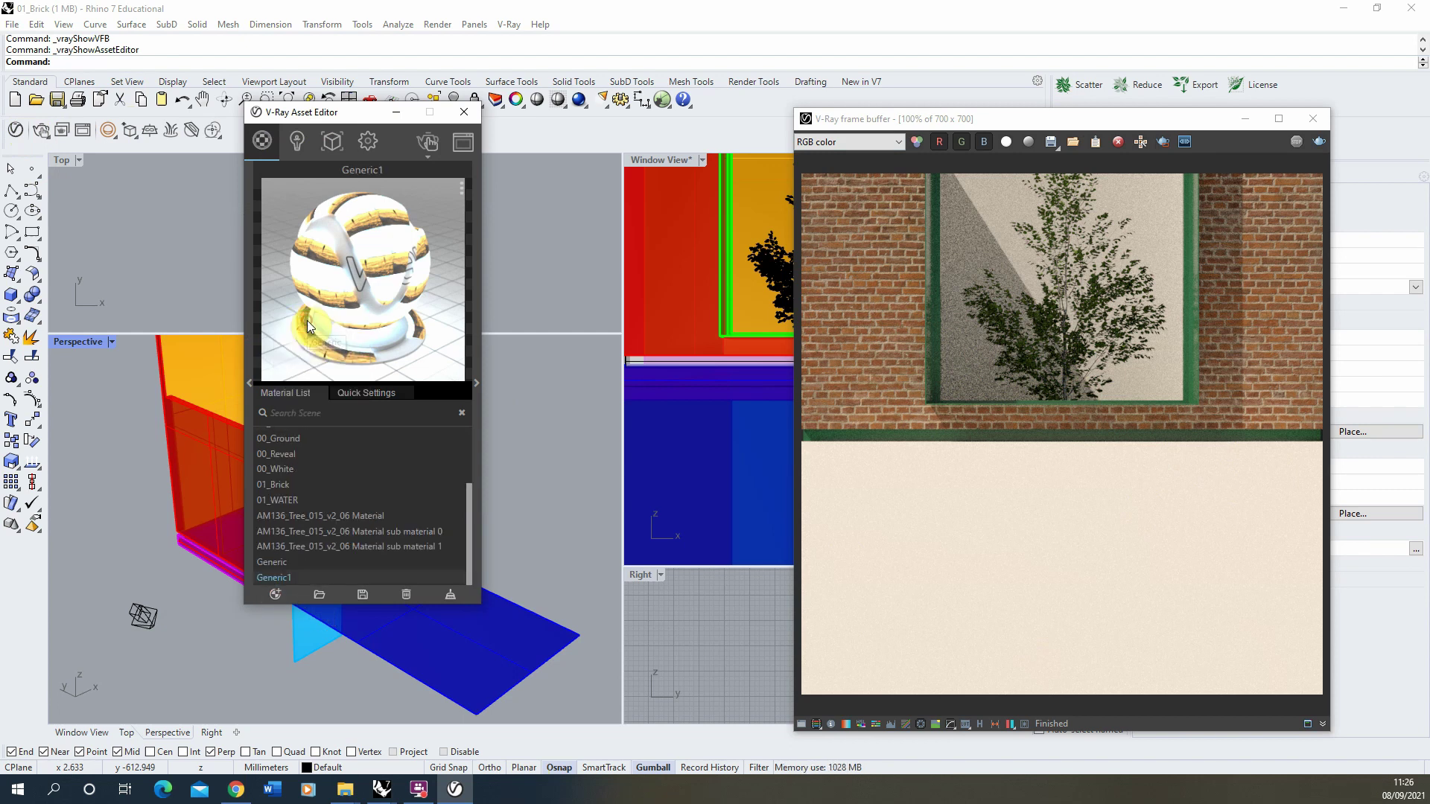
double_click(281, 578)
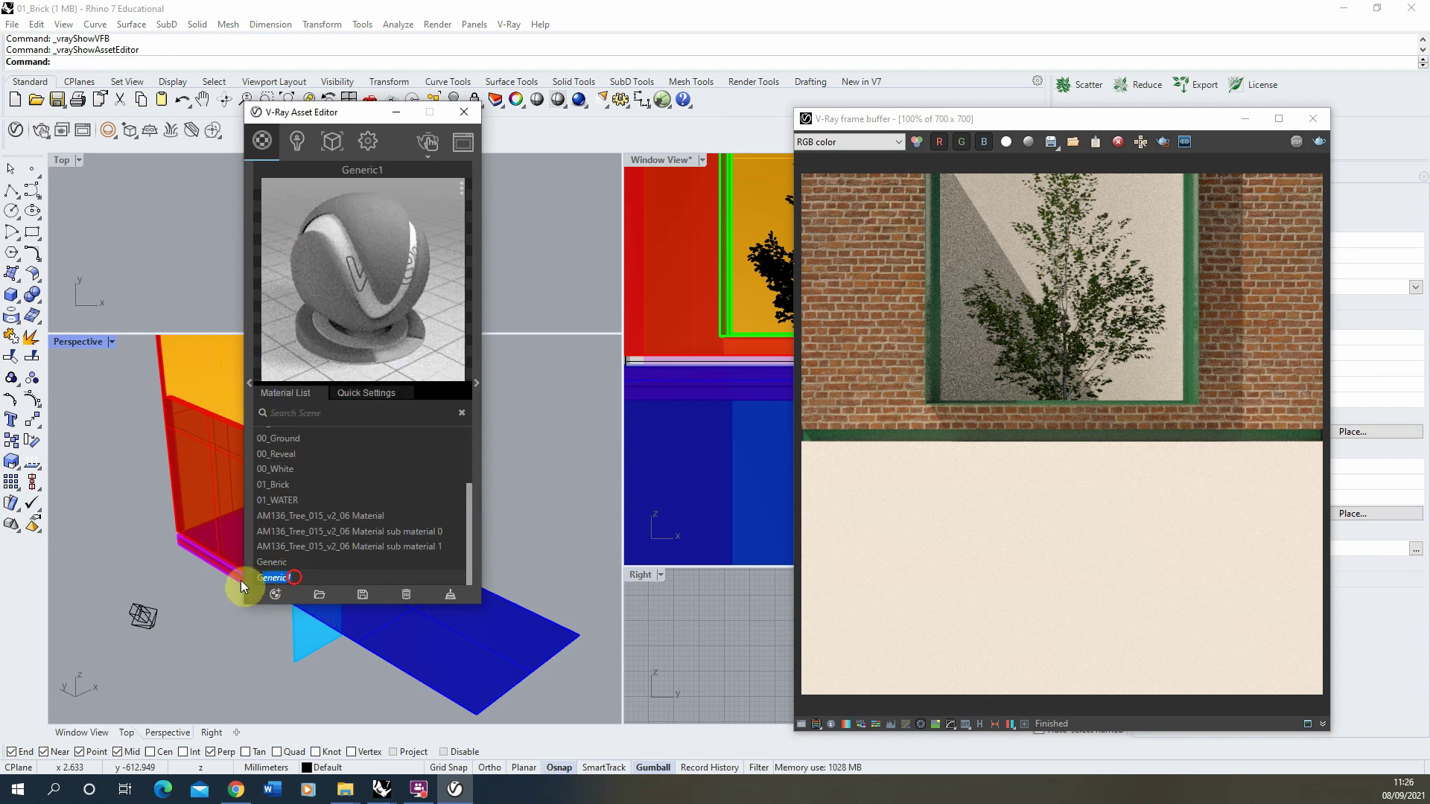
text(01)
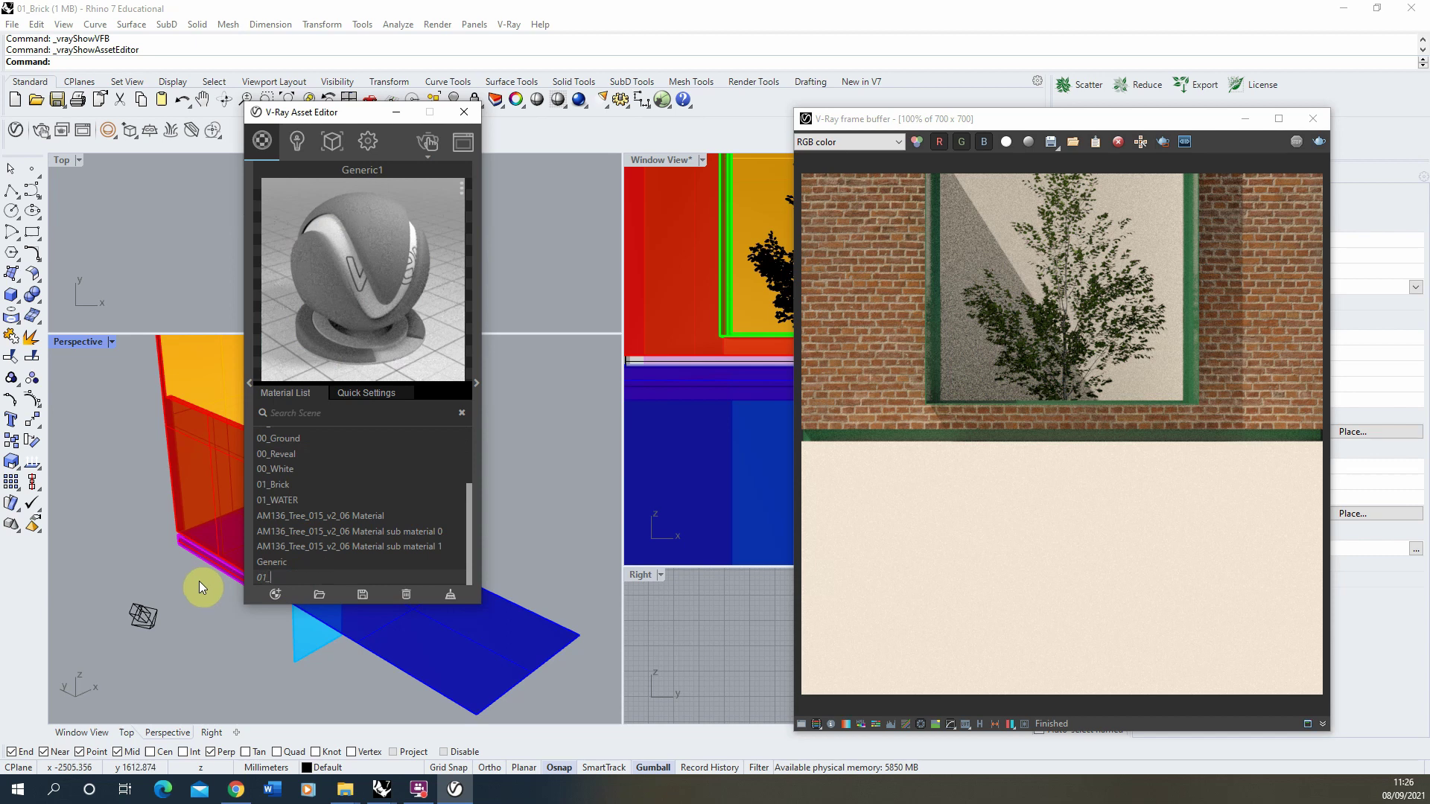
text(_tarmac)
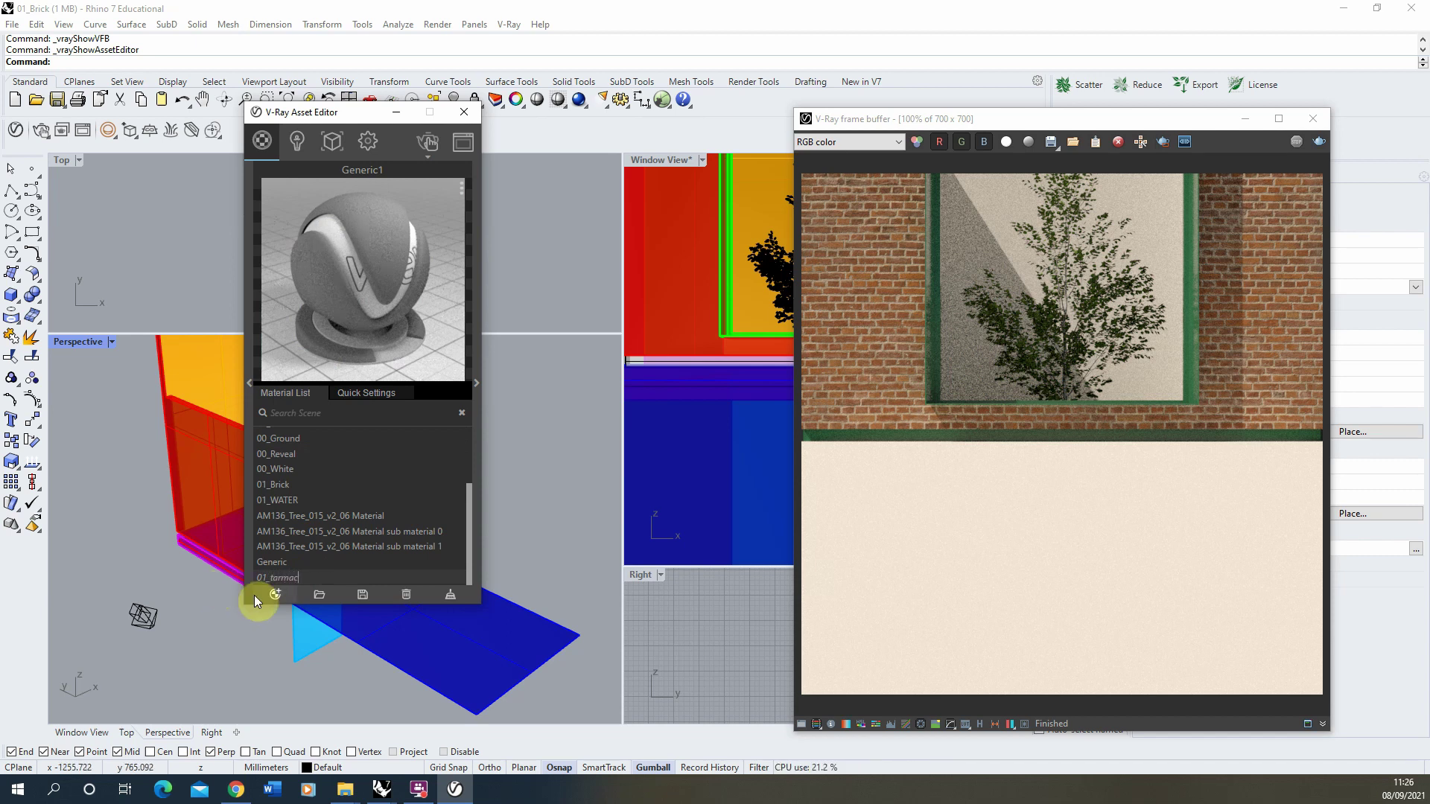
- Load the ground_asphalt_old_07 bitmap into the 01_tarmac Diffuse texture slot
click(475, 382)
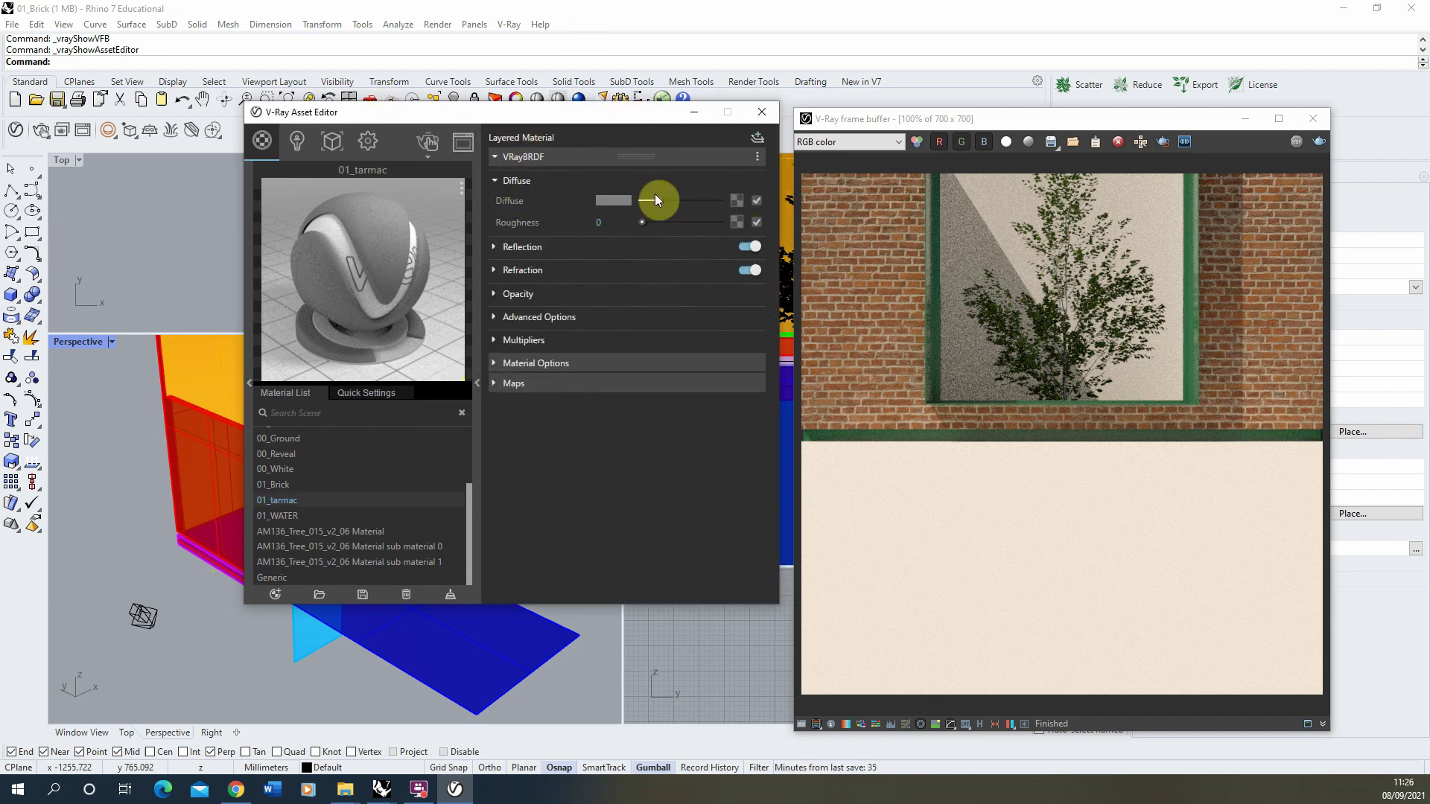
click(736, 203)
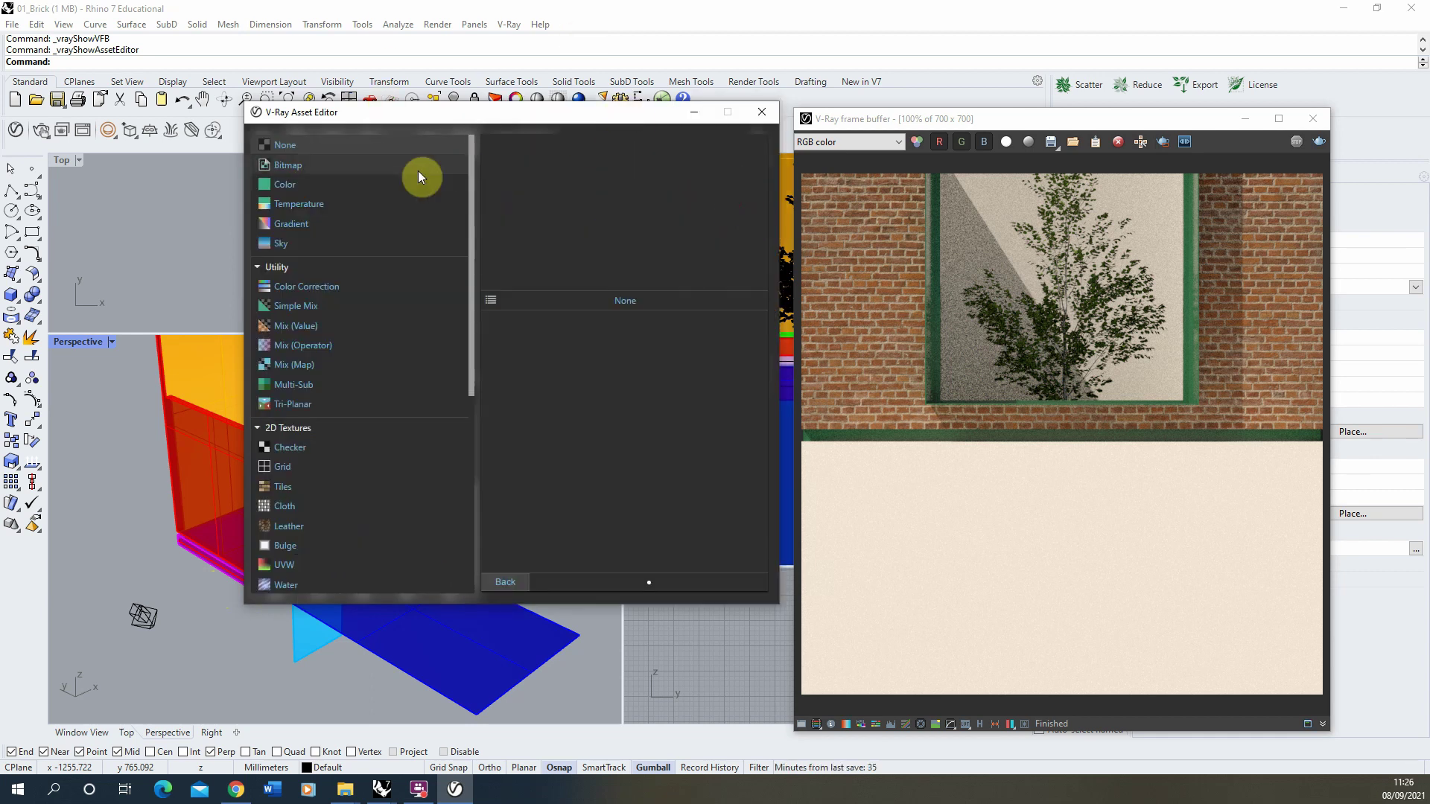
click(283, 165)
click(512, 251)
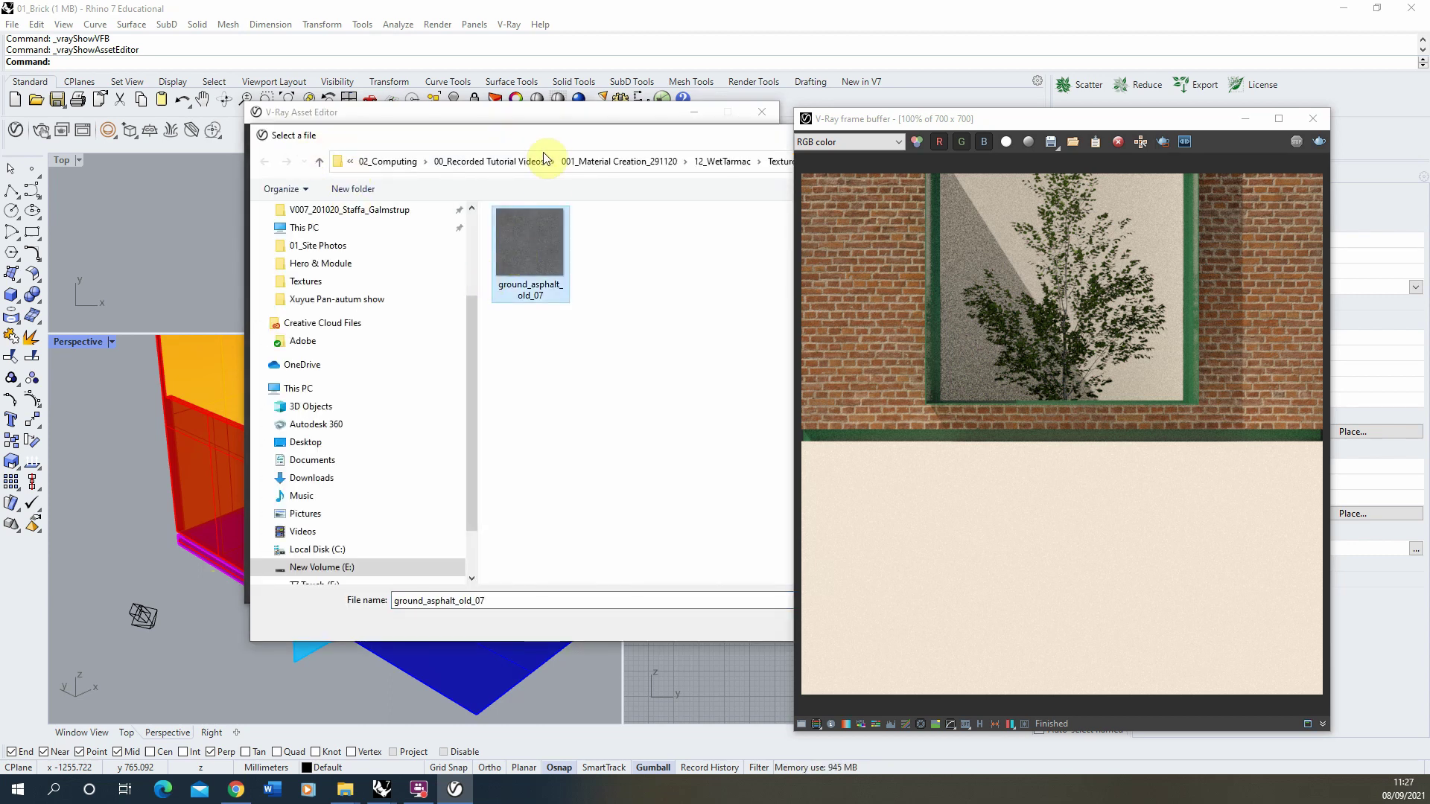
drag(549, 139, 322, 133)
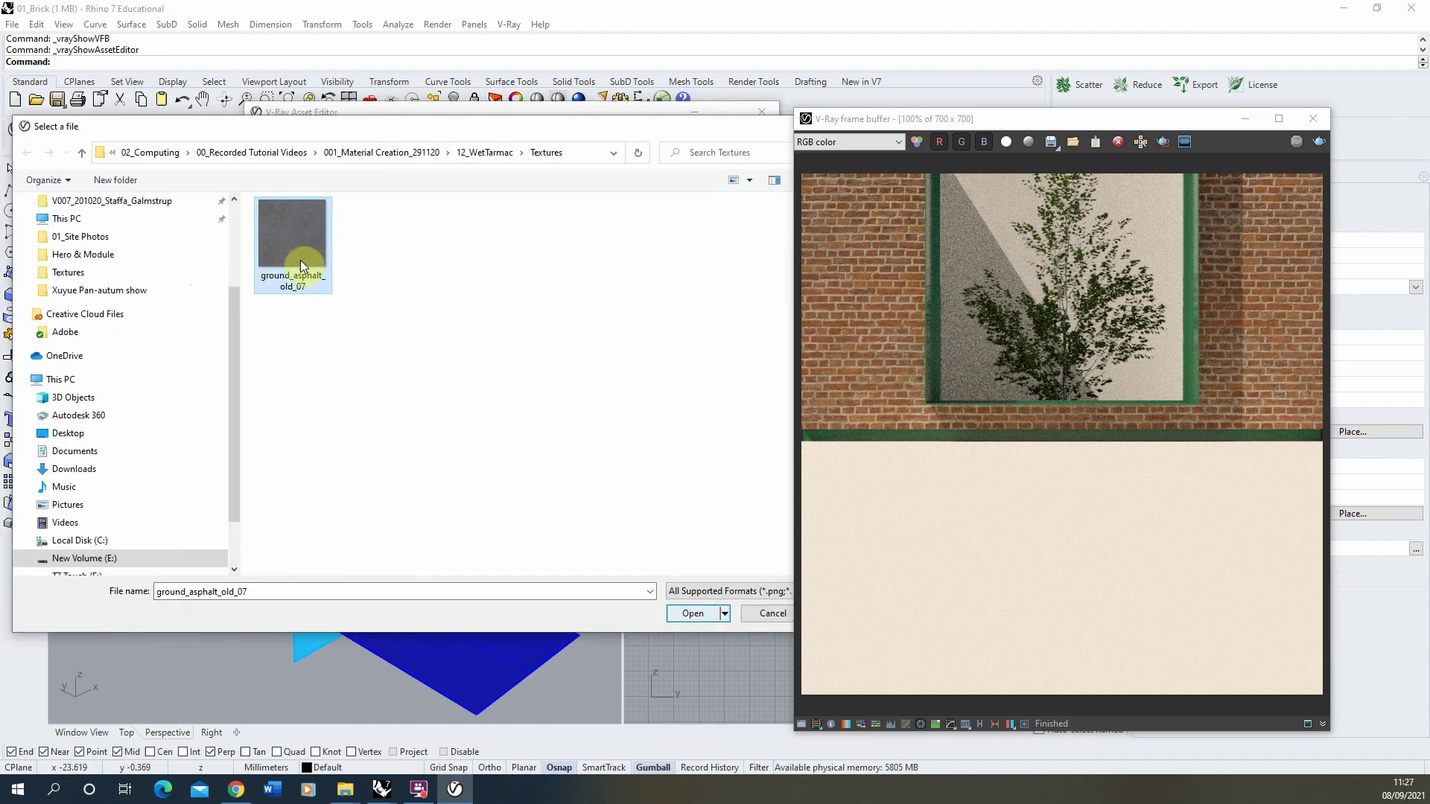
click(700, 614)
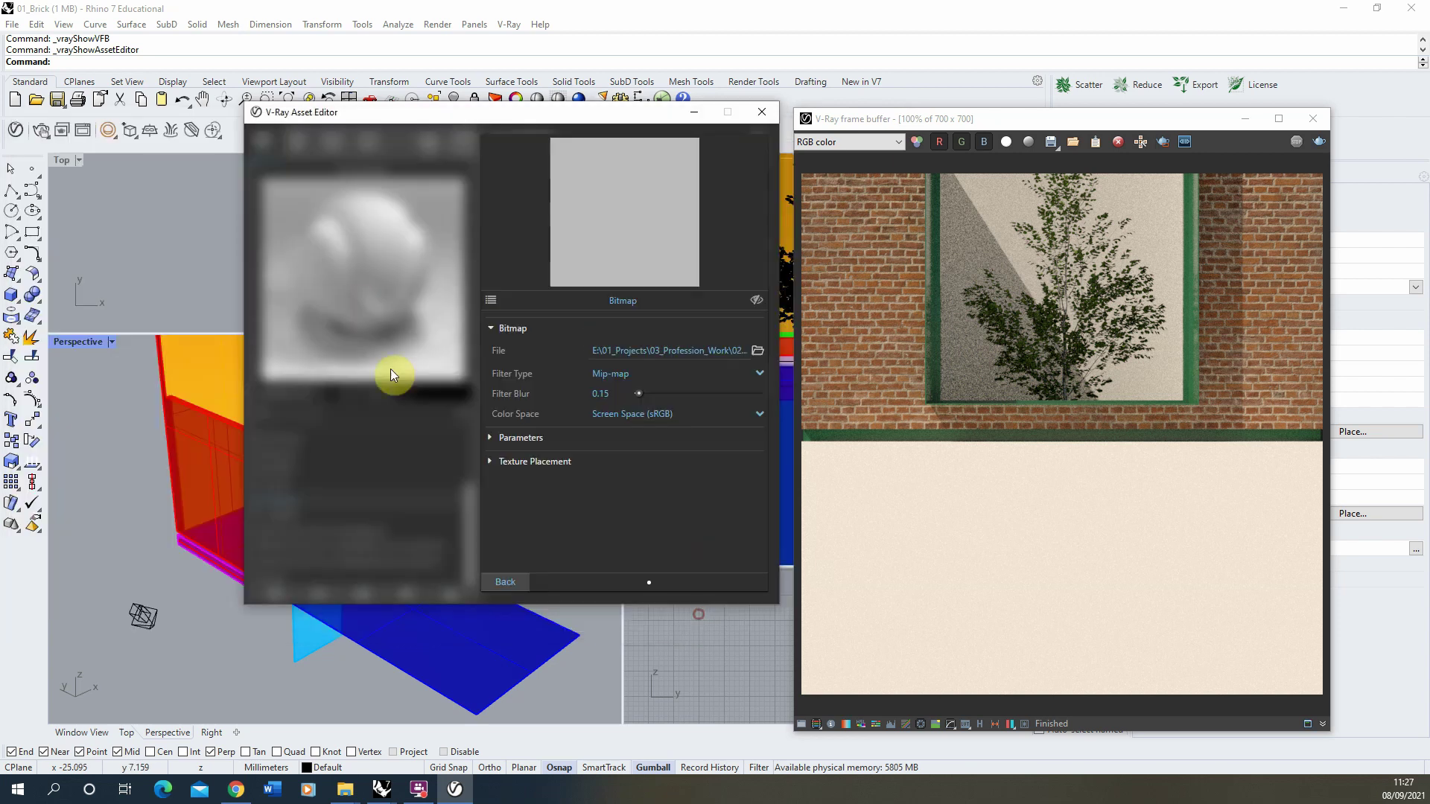
click(504, 581)
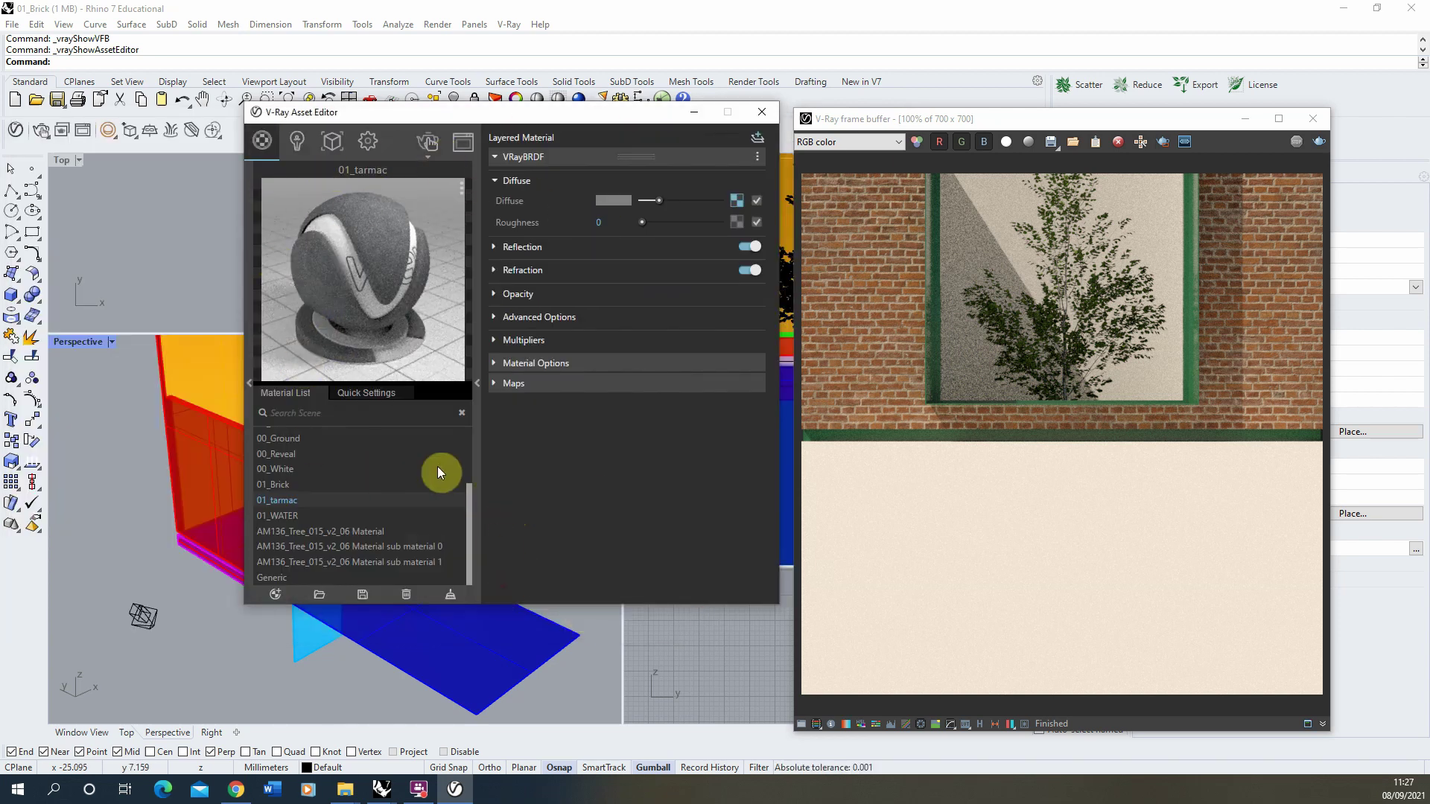
- Apply 01_tarmac to the selected blue ground plane and start a V-Ray render
click(1246, 120)
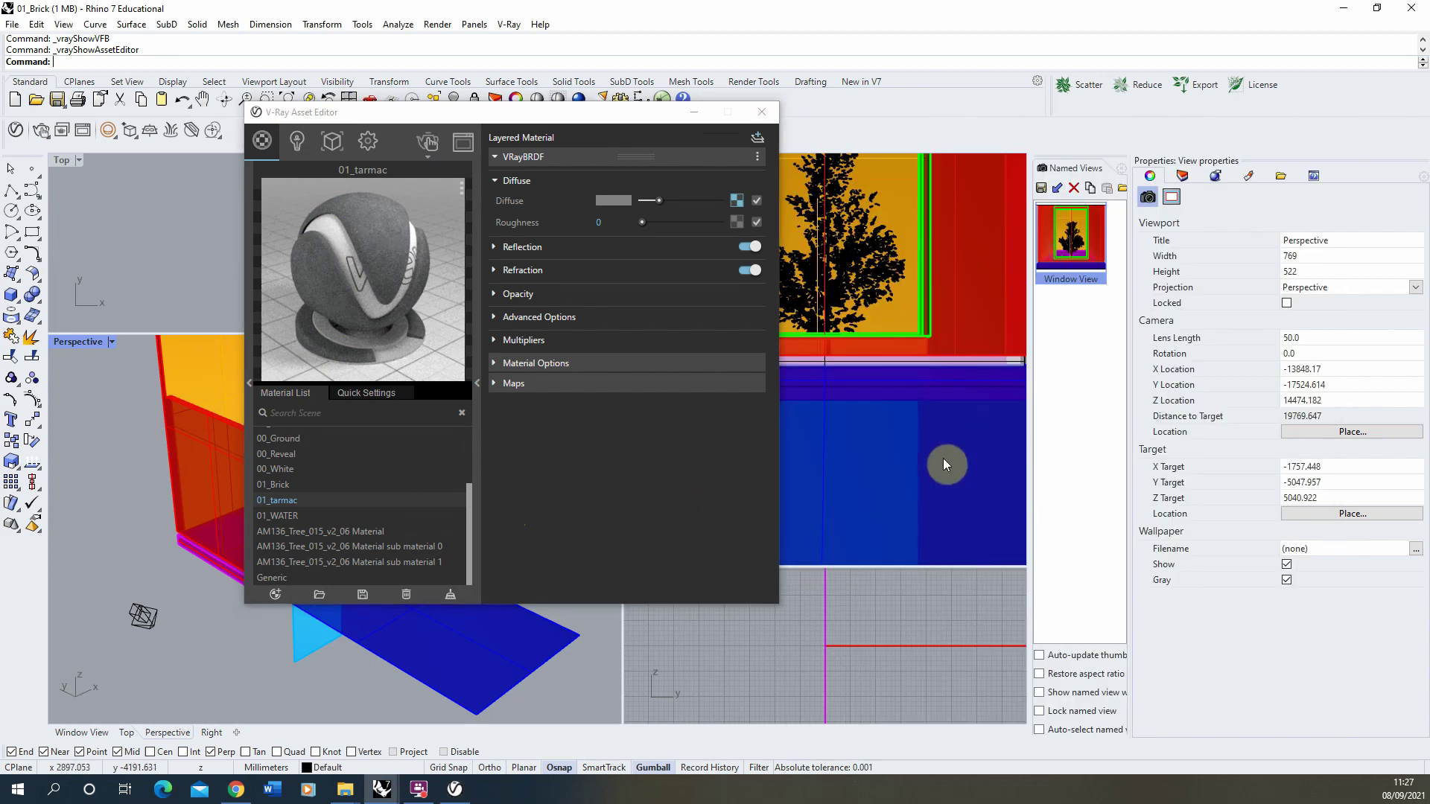
click(922, 454)
drag(475, 114, 723, 111)
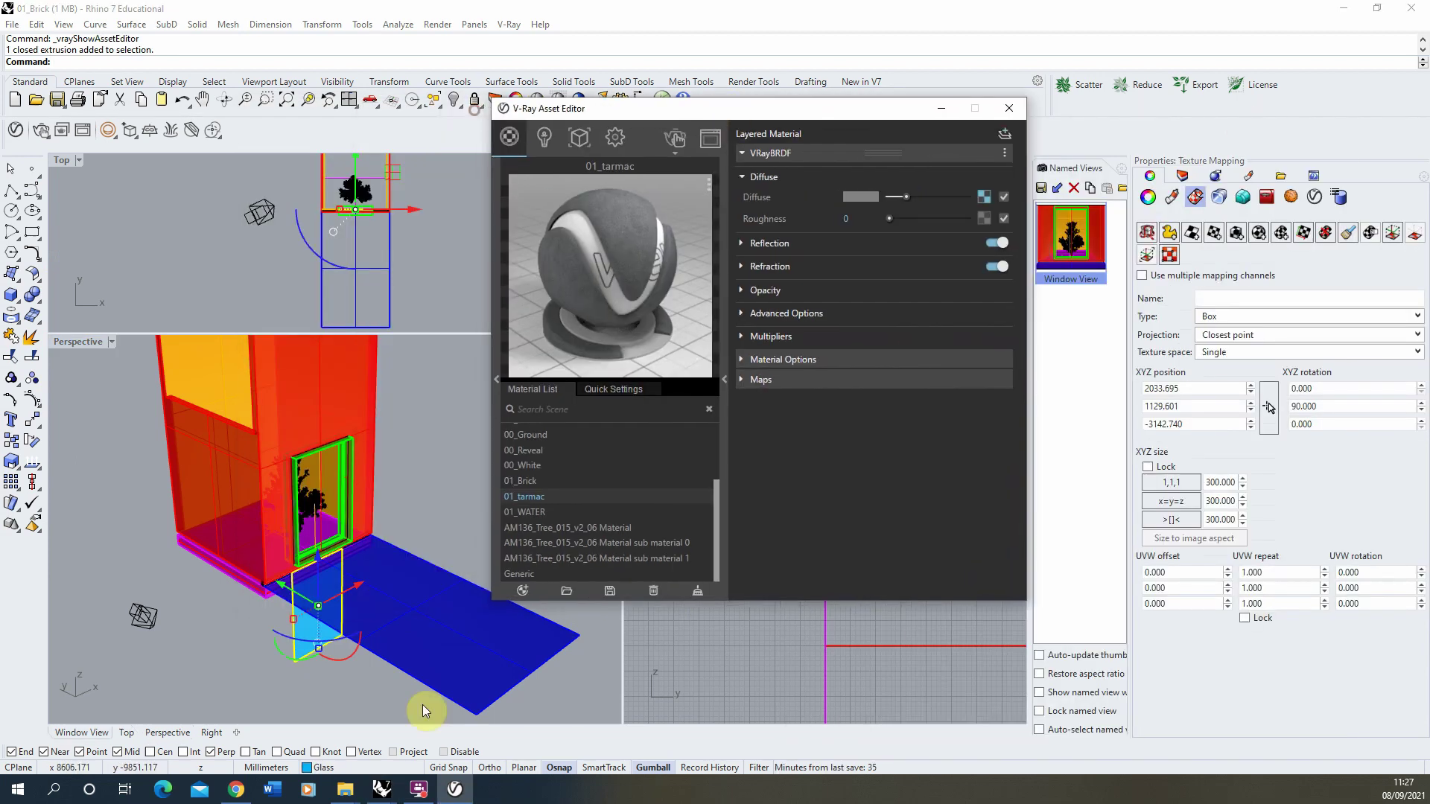
click(392, 593)
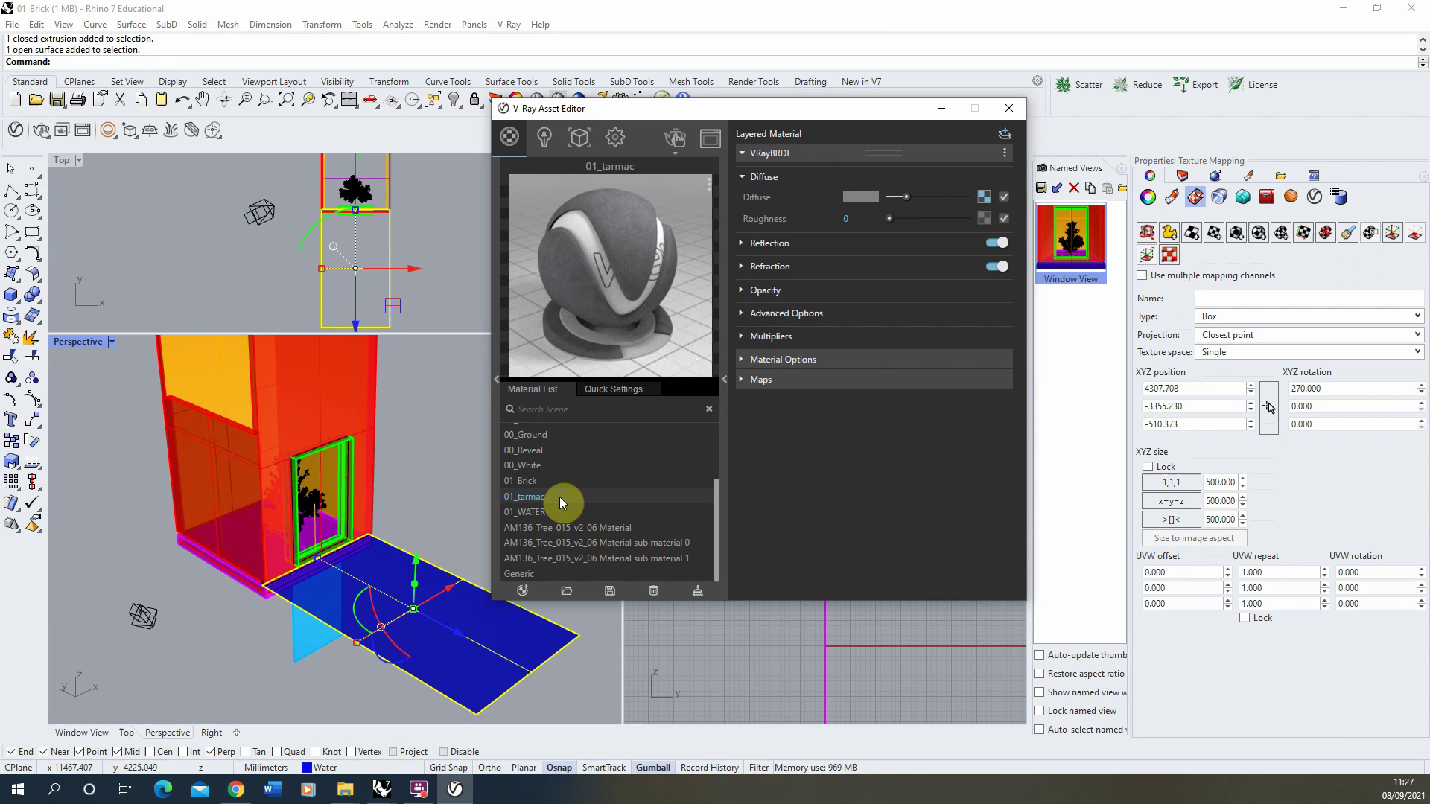
right_click(560, 498)
click(589, 377)
drag(719, 113, 349, 107)
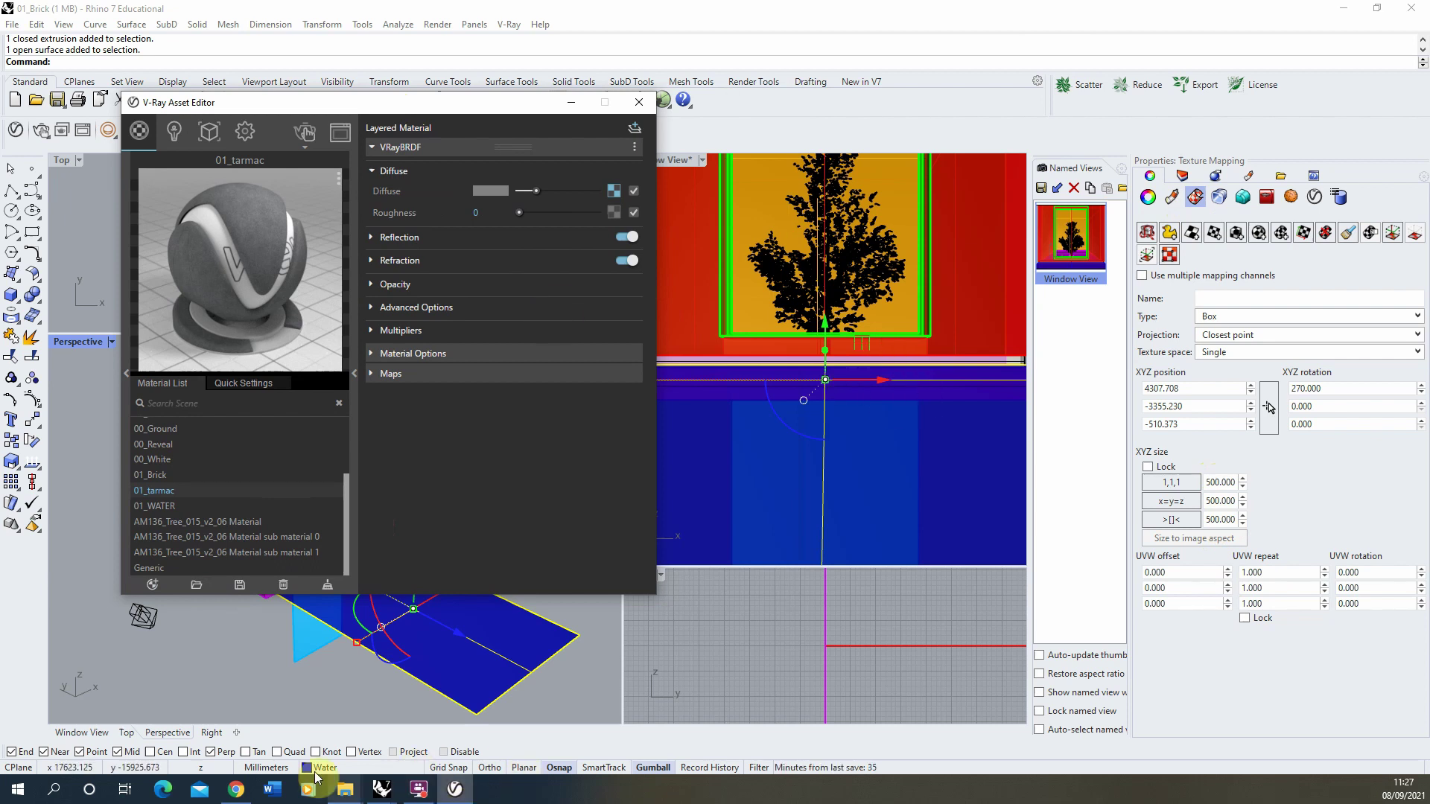
click(303, 131)
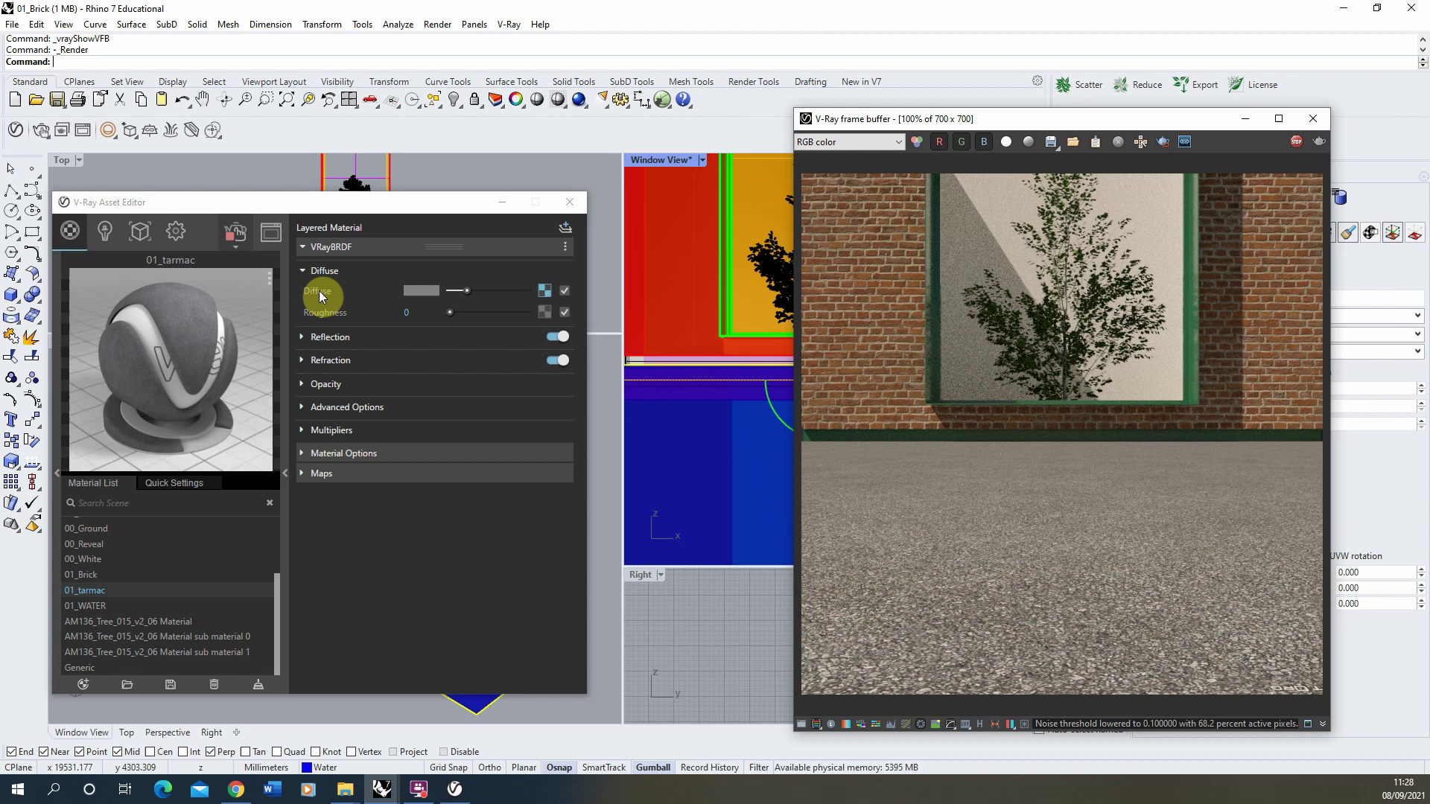
- Lower the asphalt bitmap's Color Gain to a mid-grey under Color Manipulation
click(545, 292)
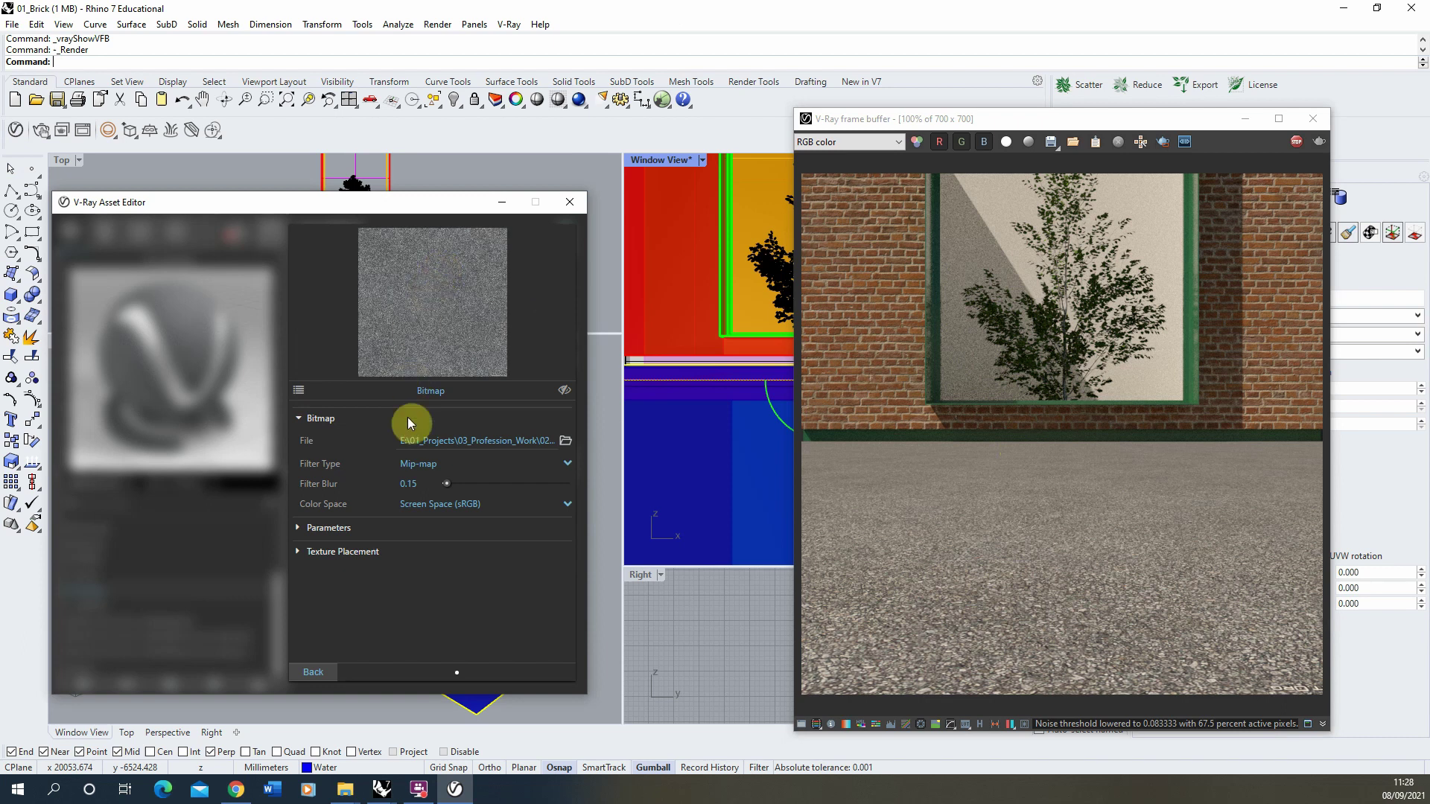
click(338, 530)
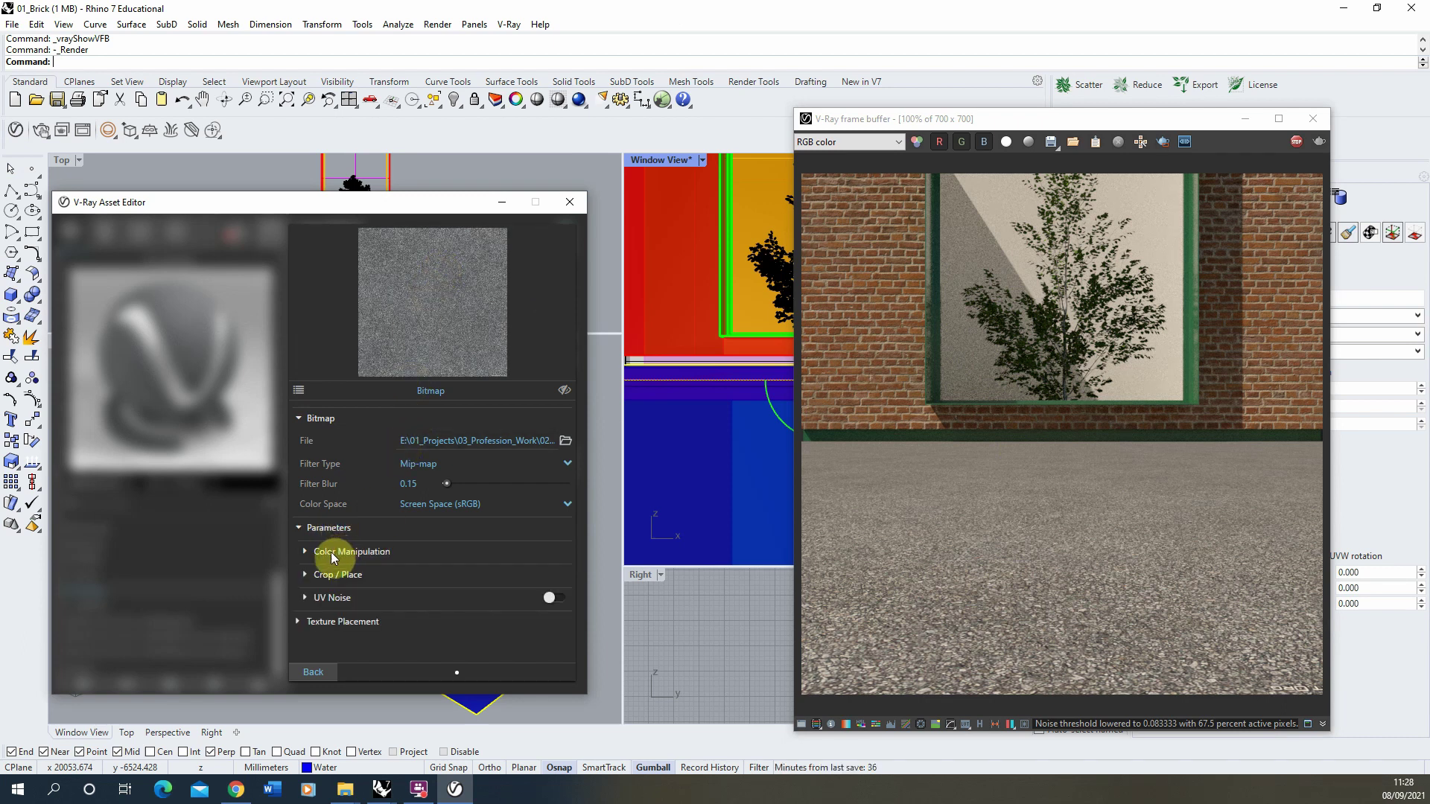
click(342, 553)
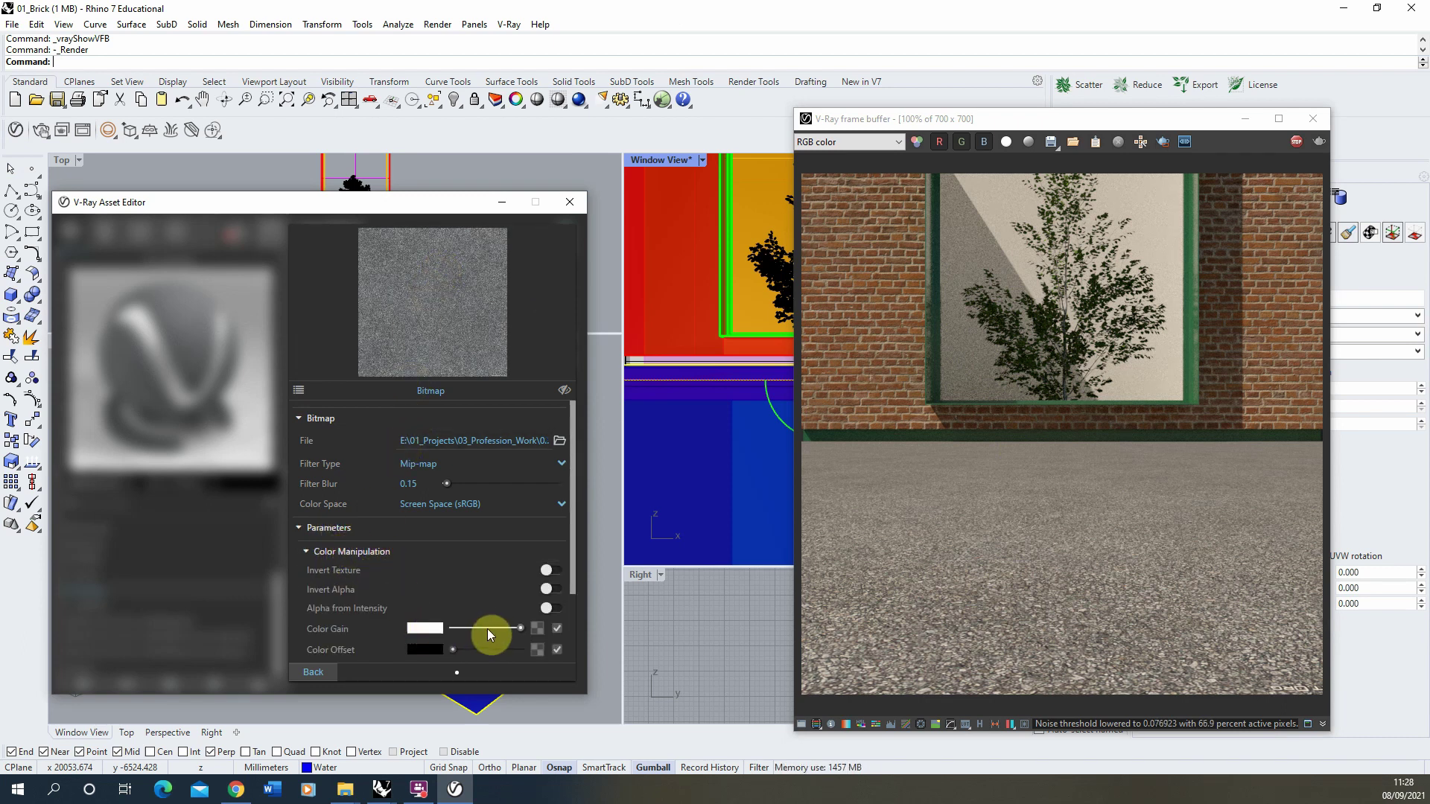
drag(508, 628, 499, 627)
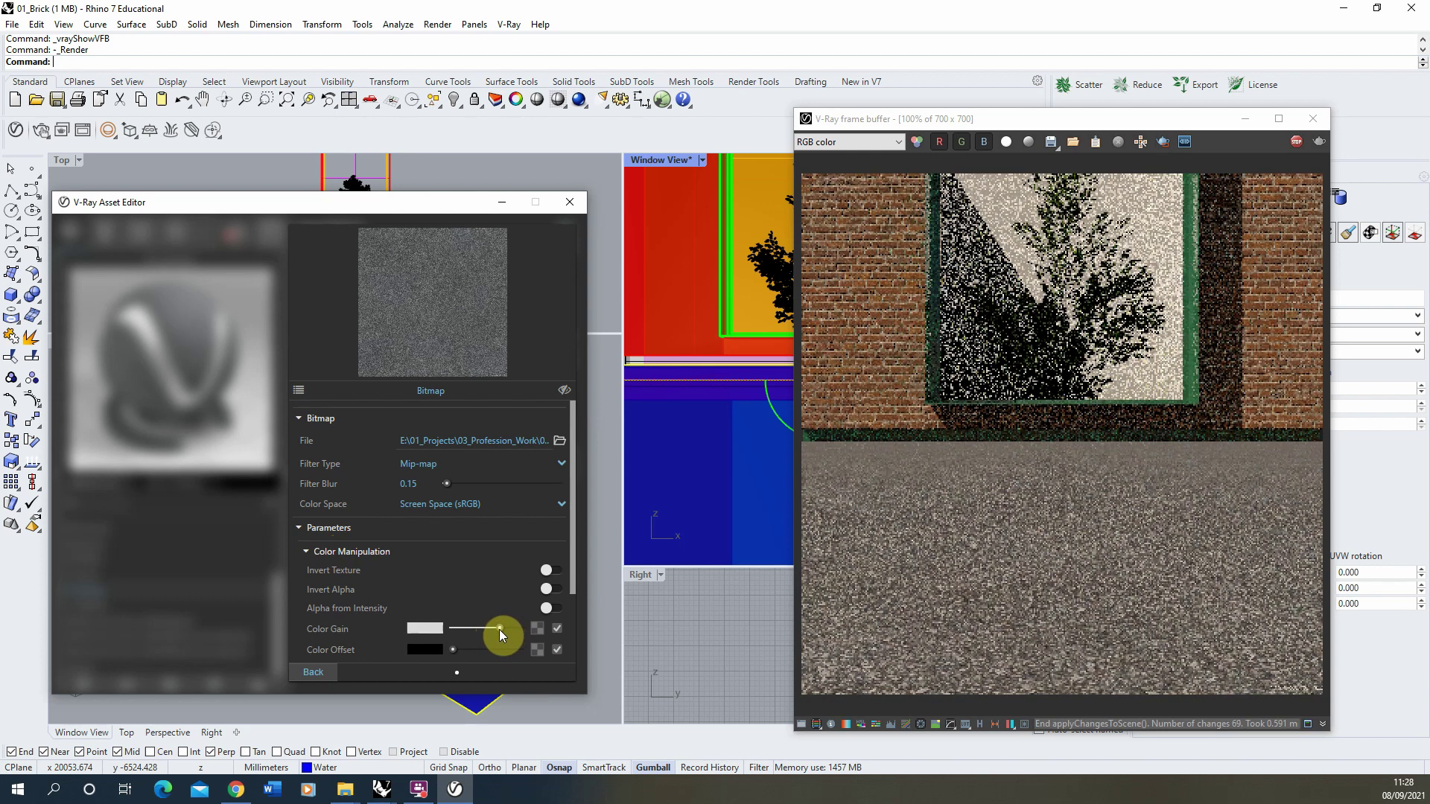
drag(498, 629, 490, 628)
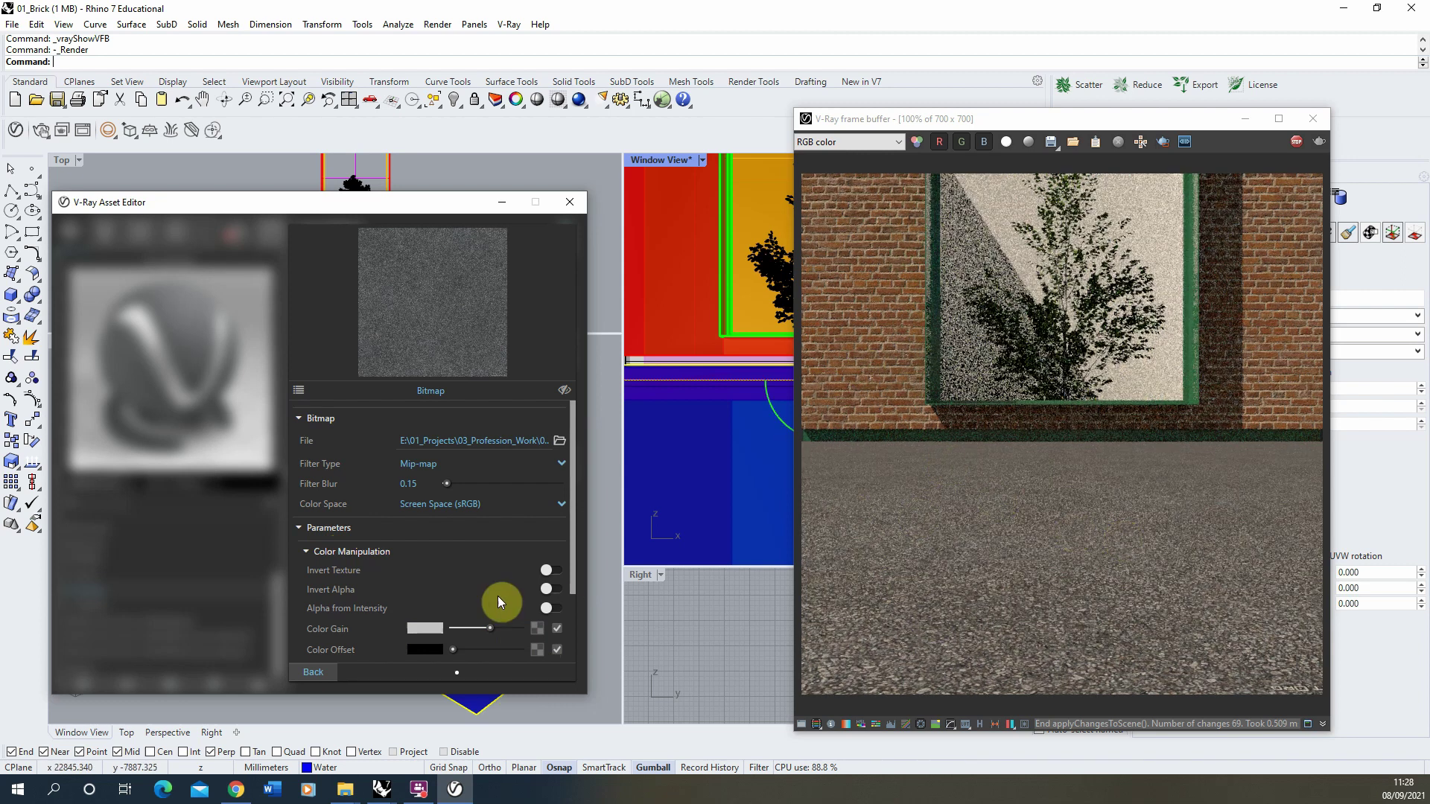
click(485, 628)
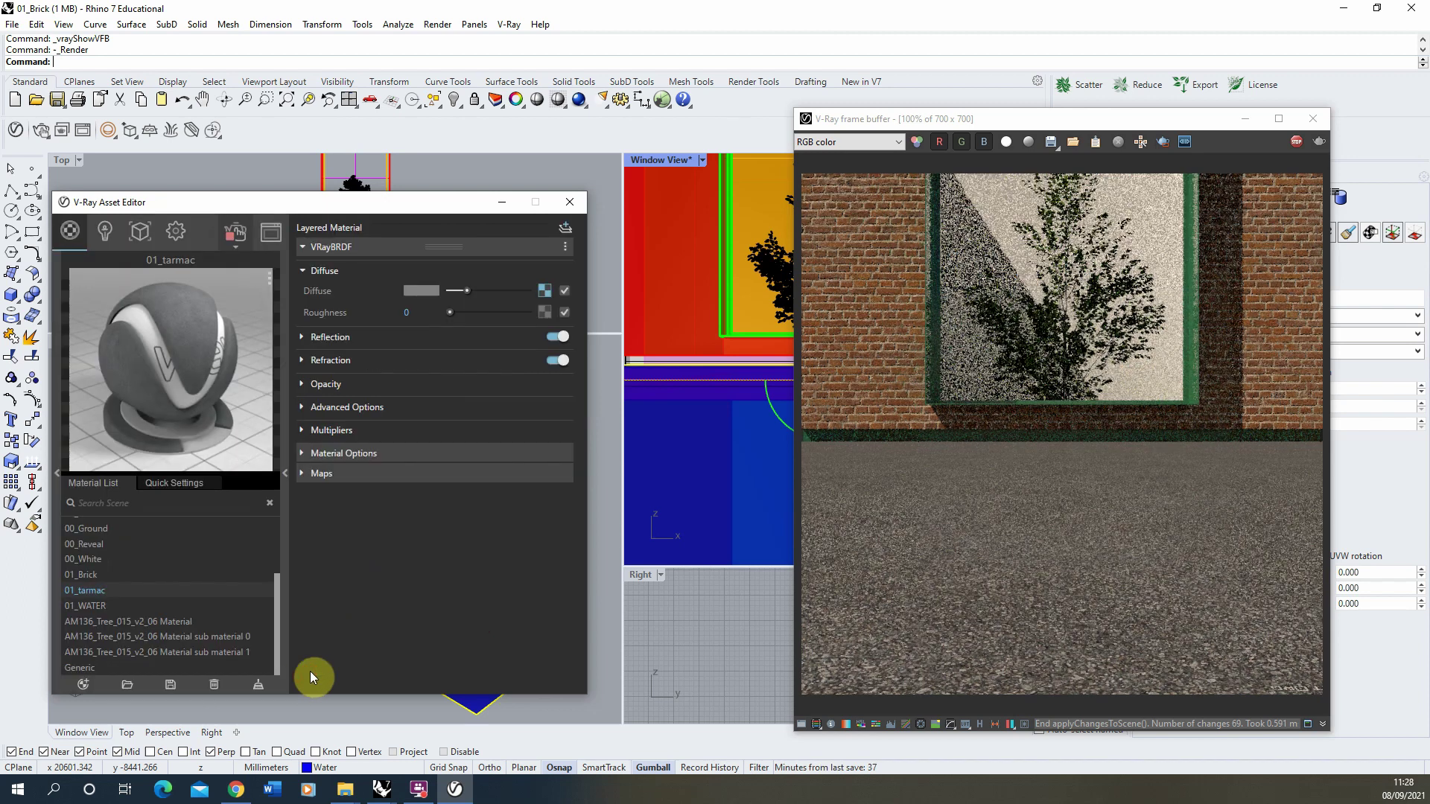
- Under 01_tarmac's Reflection, try a white Reflection Color, then return it to black
click(312, 672)
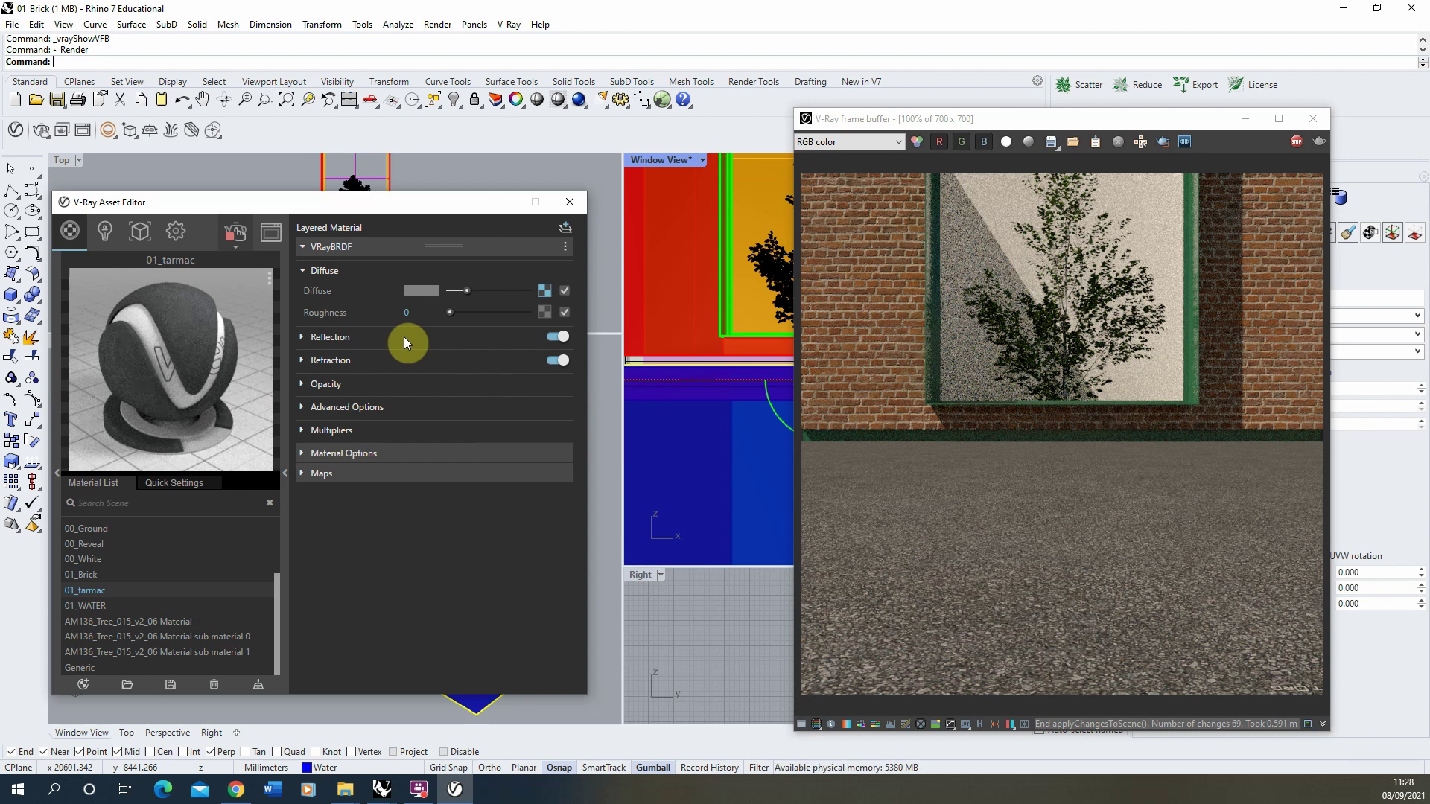
click(403, 336)
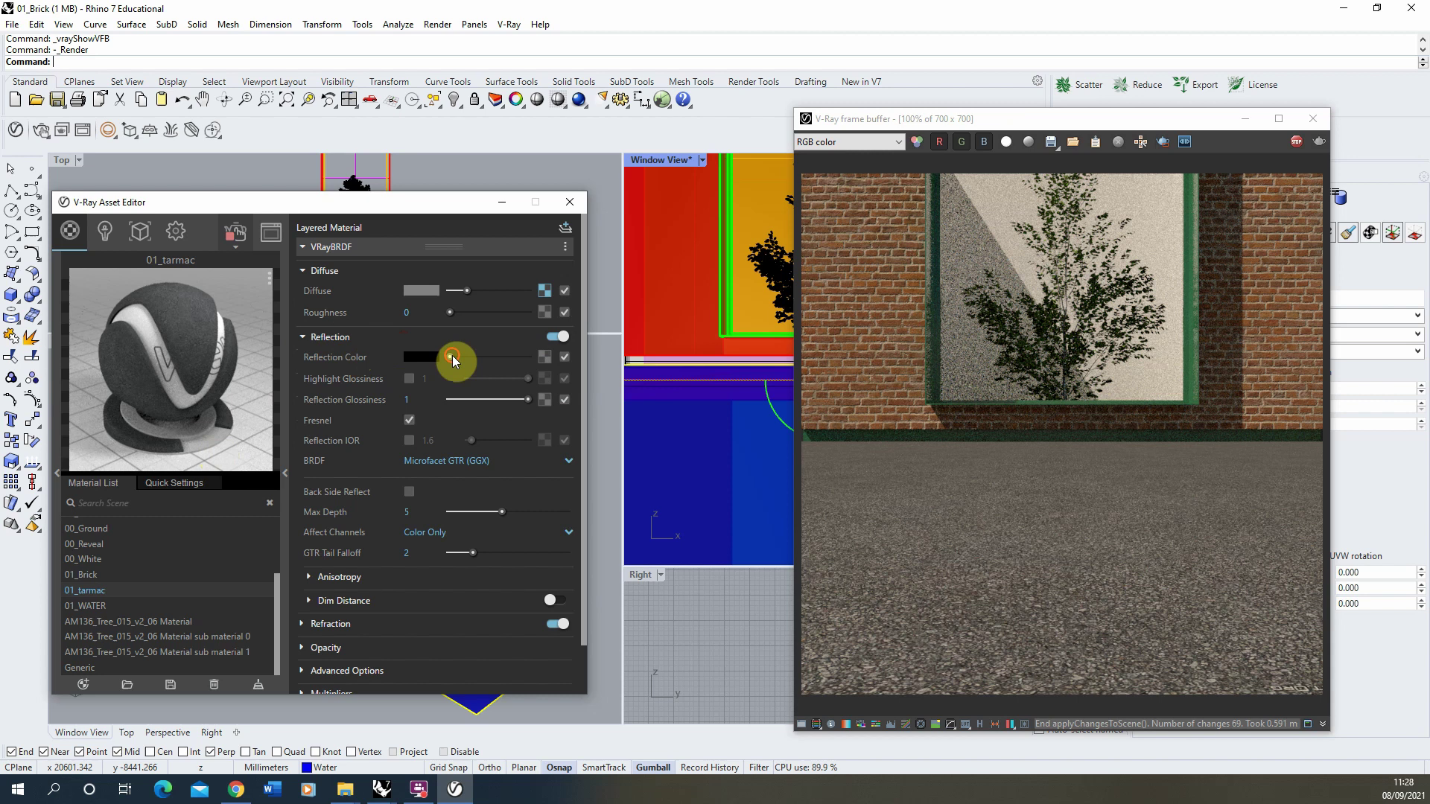
drag(453, 360, 583, 356)
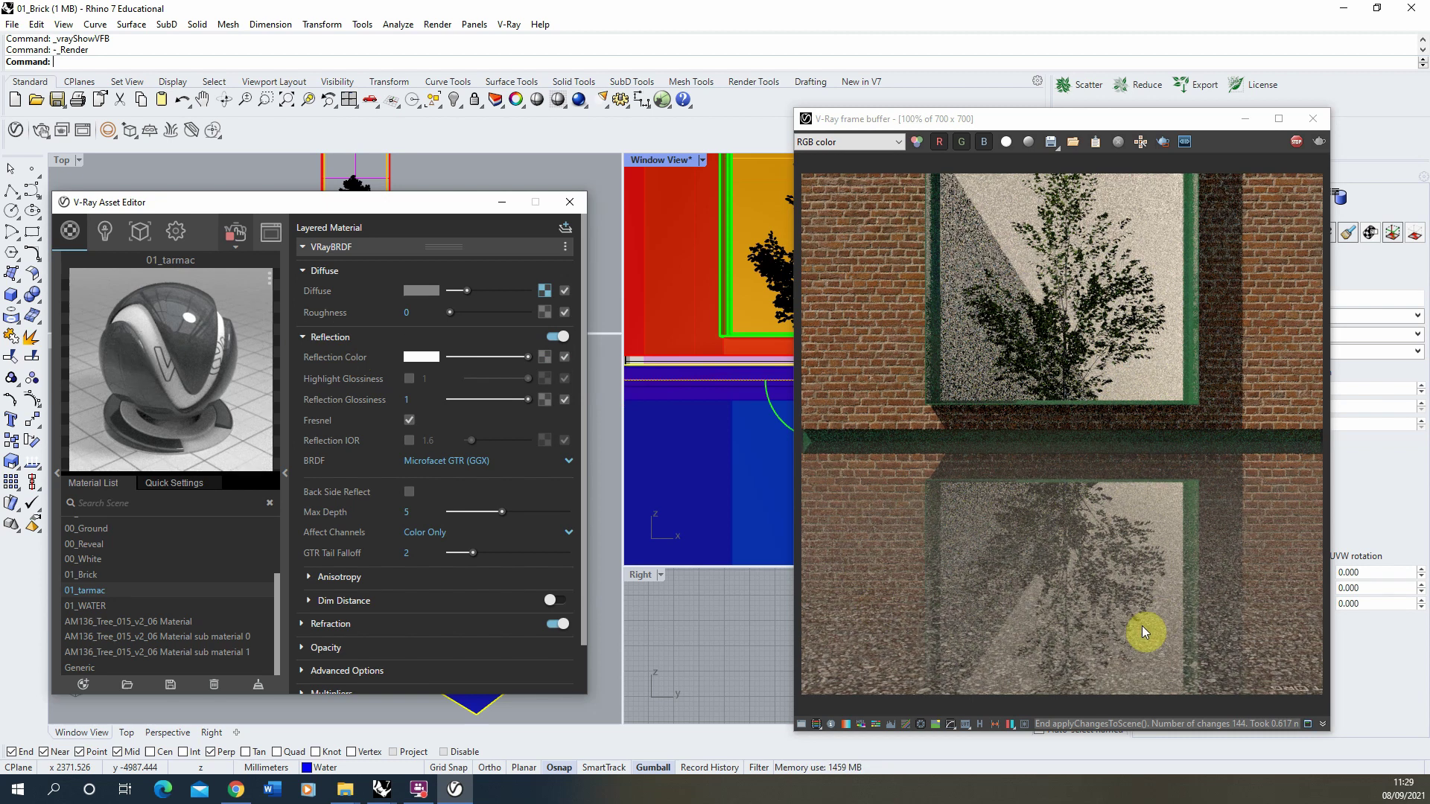
click(528, 358)
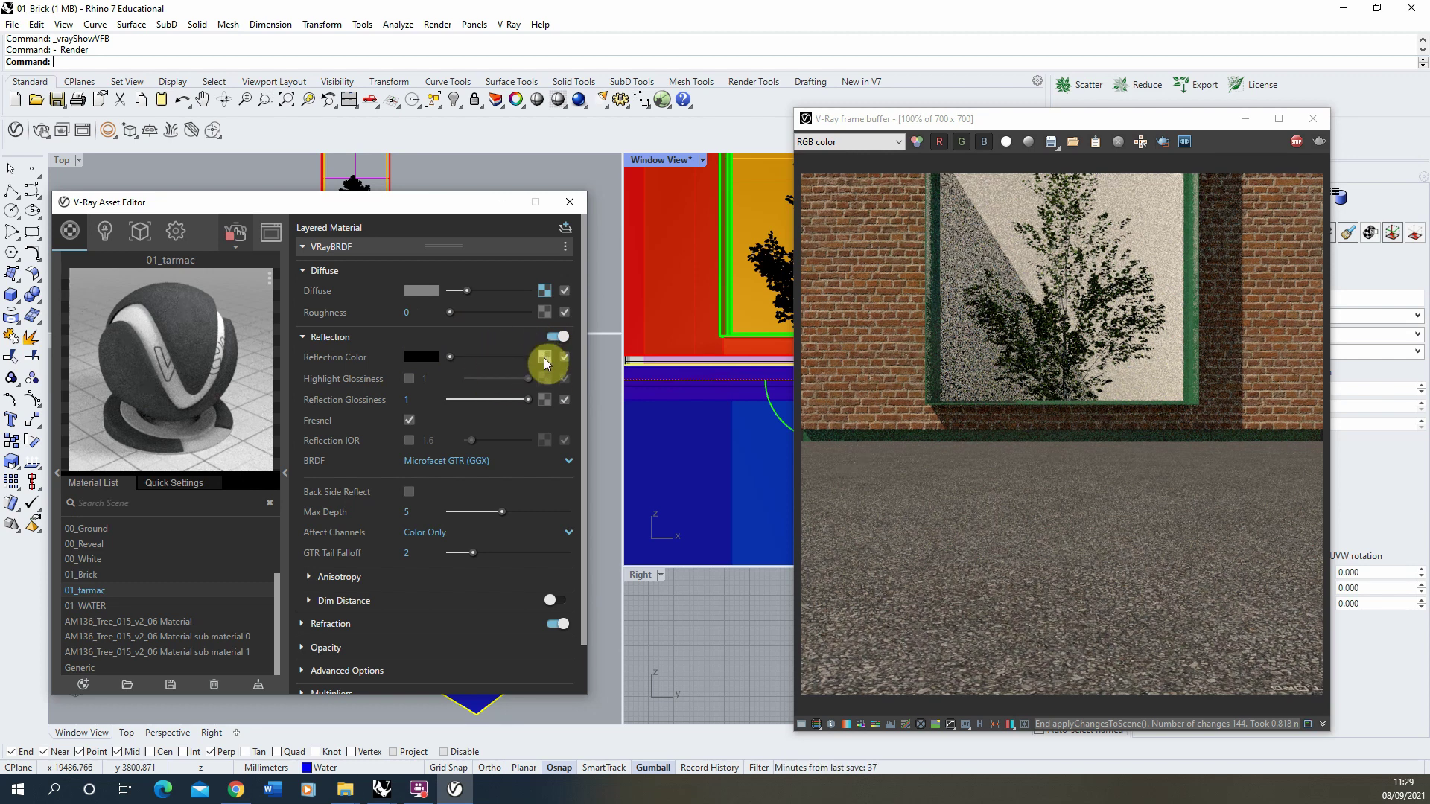
- Map a Noise B texture to the reflection colour, trying sizes 2 and 1 before settling on 0.5
click(544, 356)
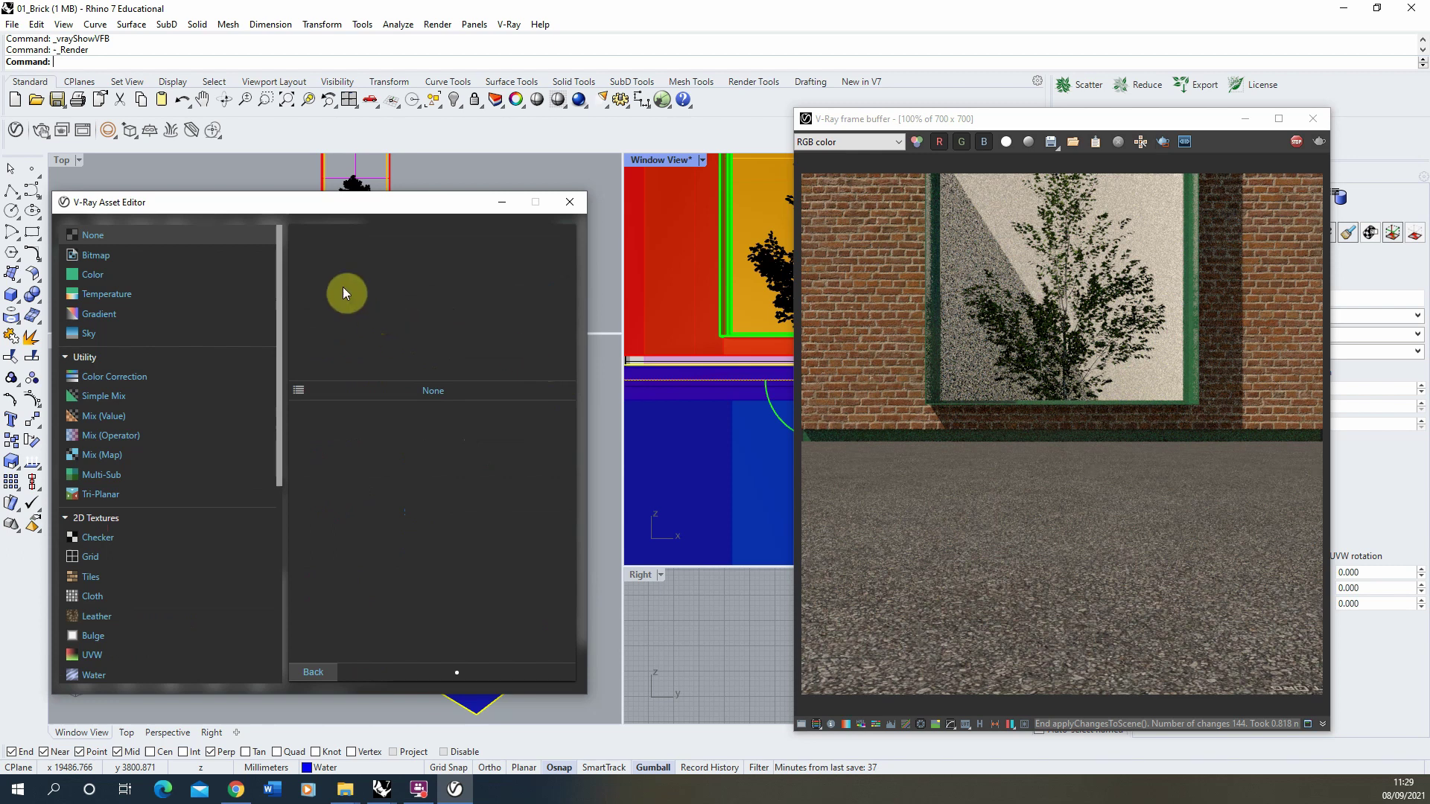
scroll(135, 513, down, 3)
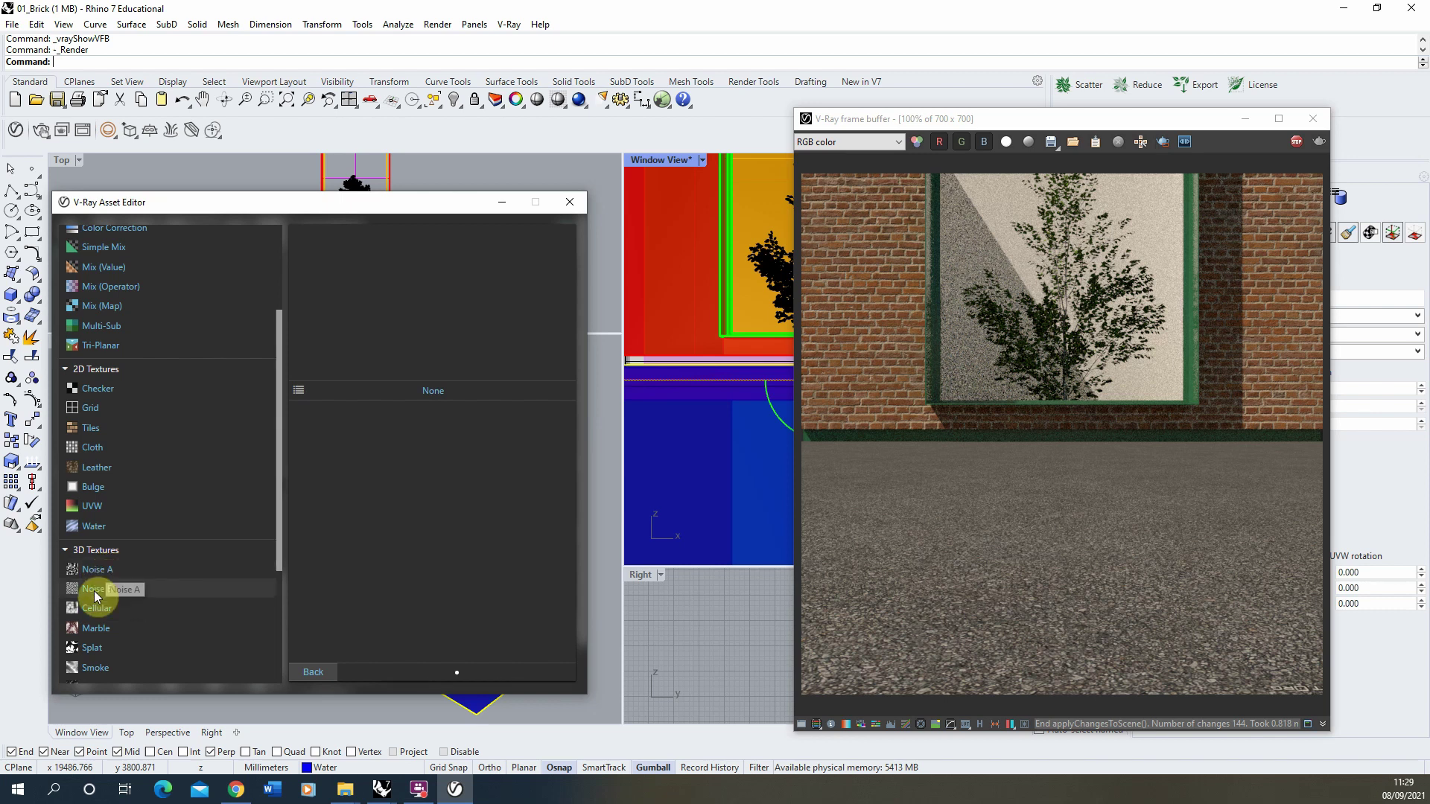
click(95, 590)
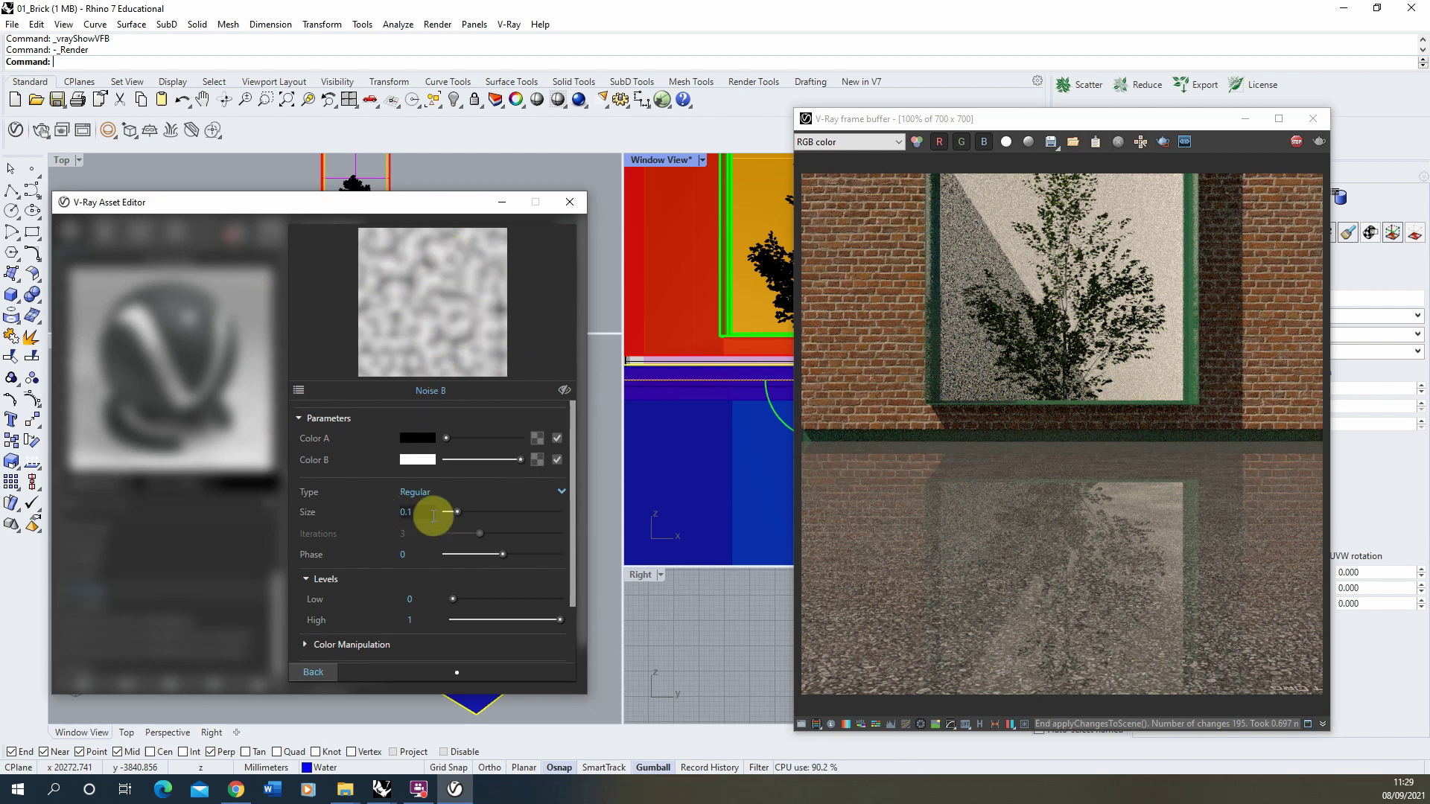
click(409, 513)
text(2)
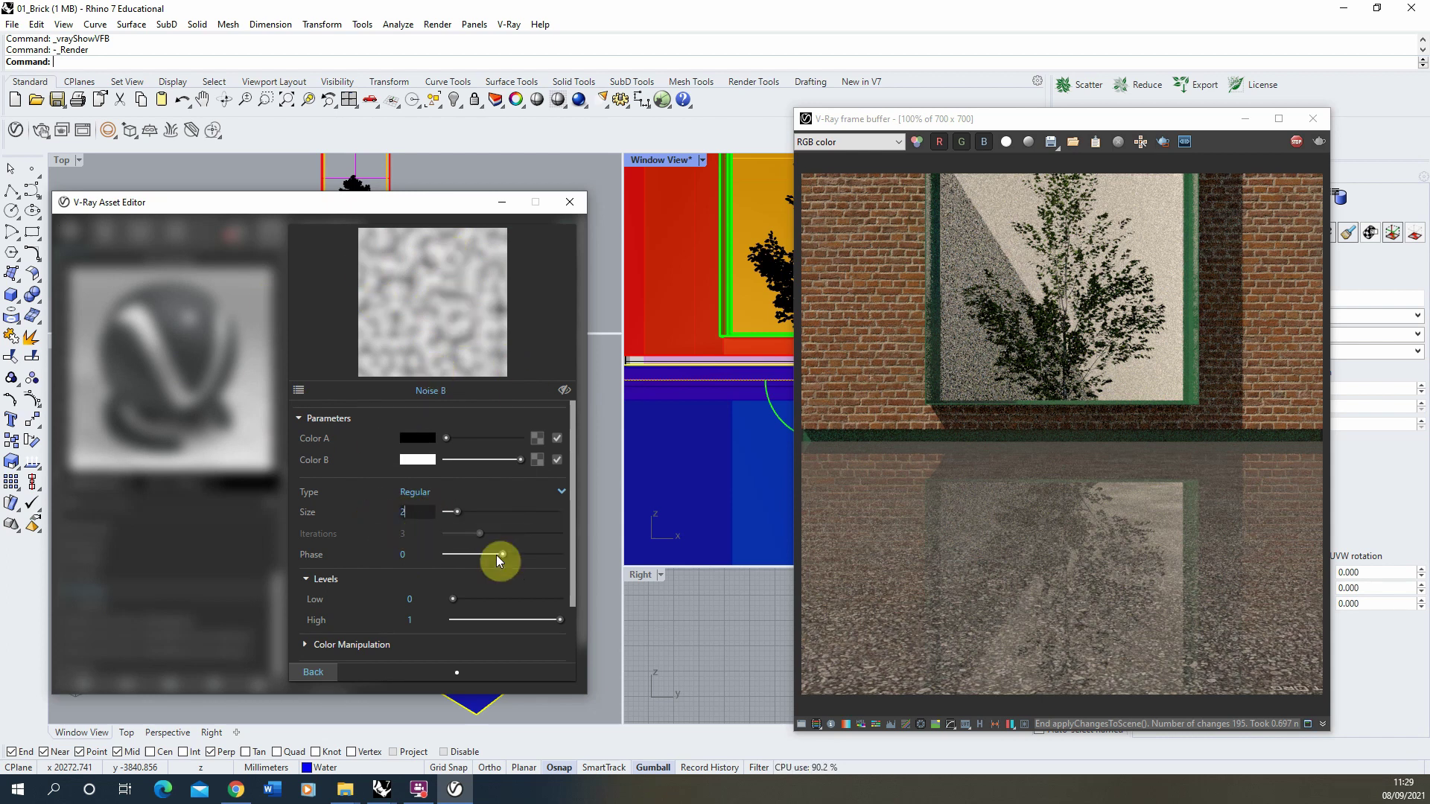
key(Return)
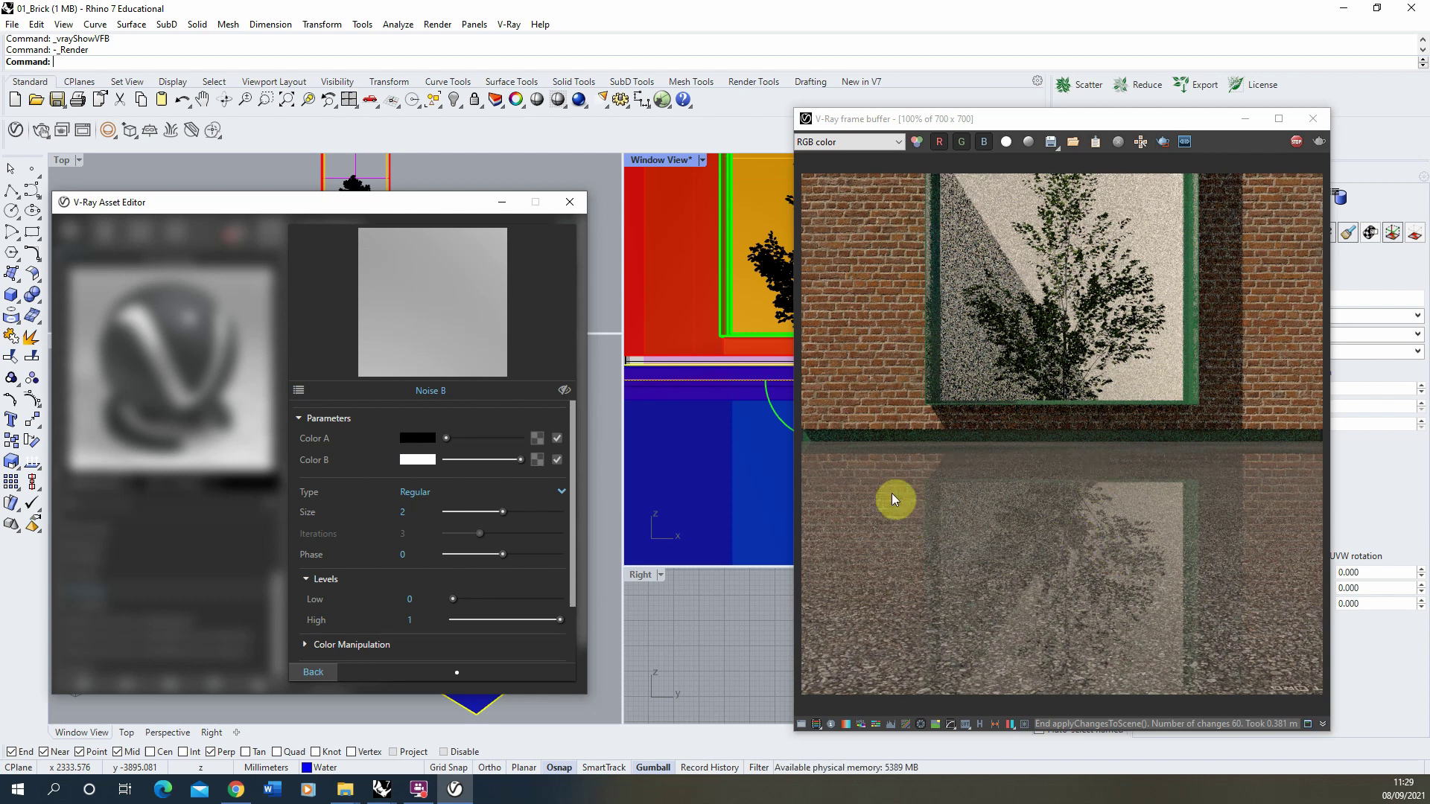
click(406, 512)
text(1)
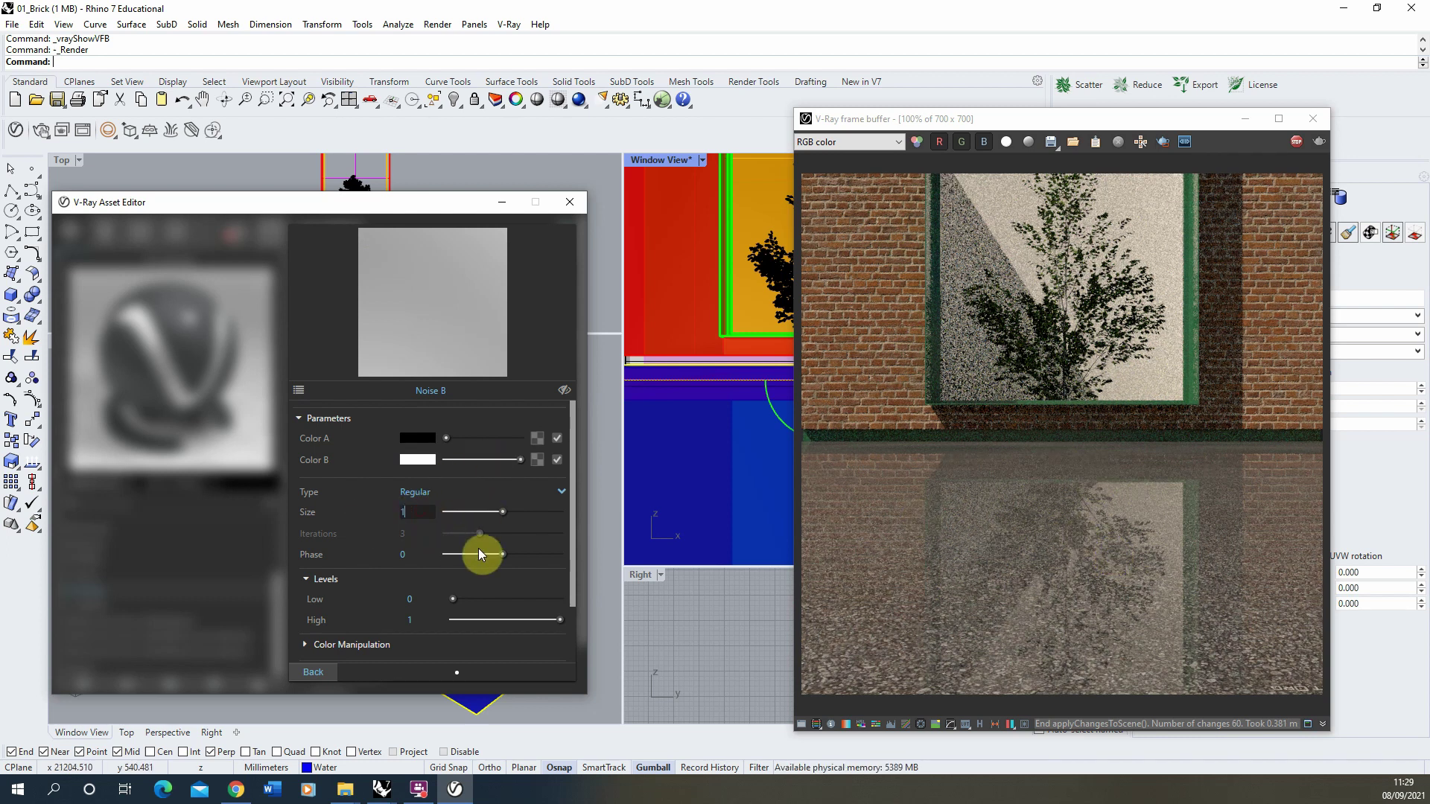
key(Return)
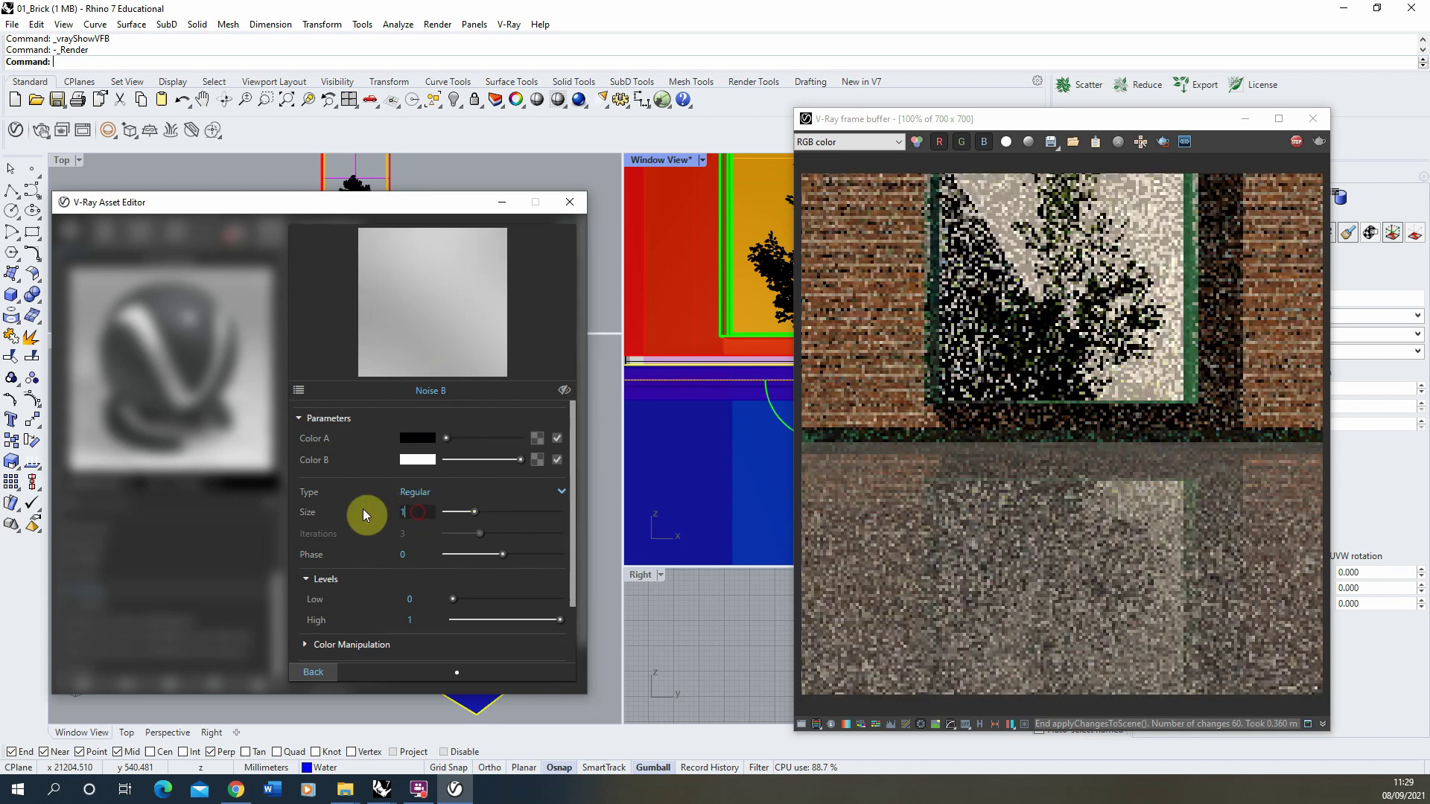
key(BackSpace)
text(0.)
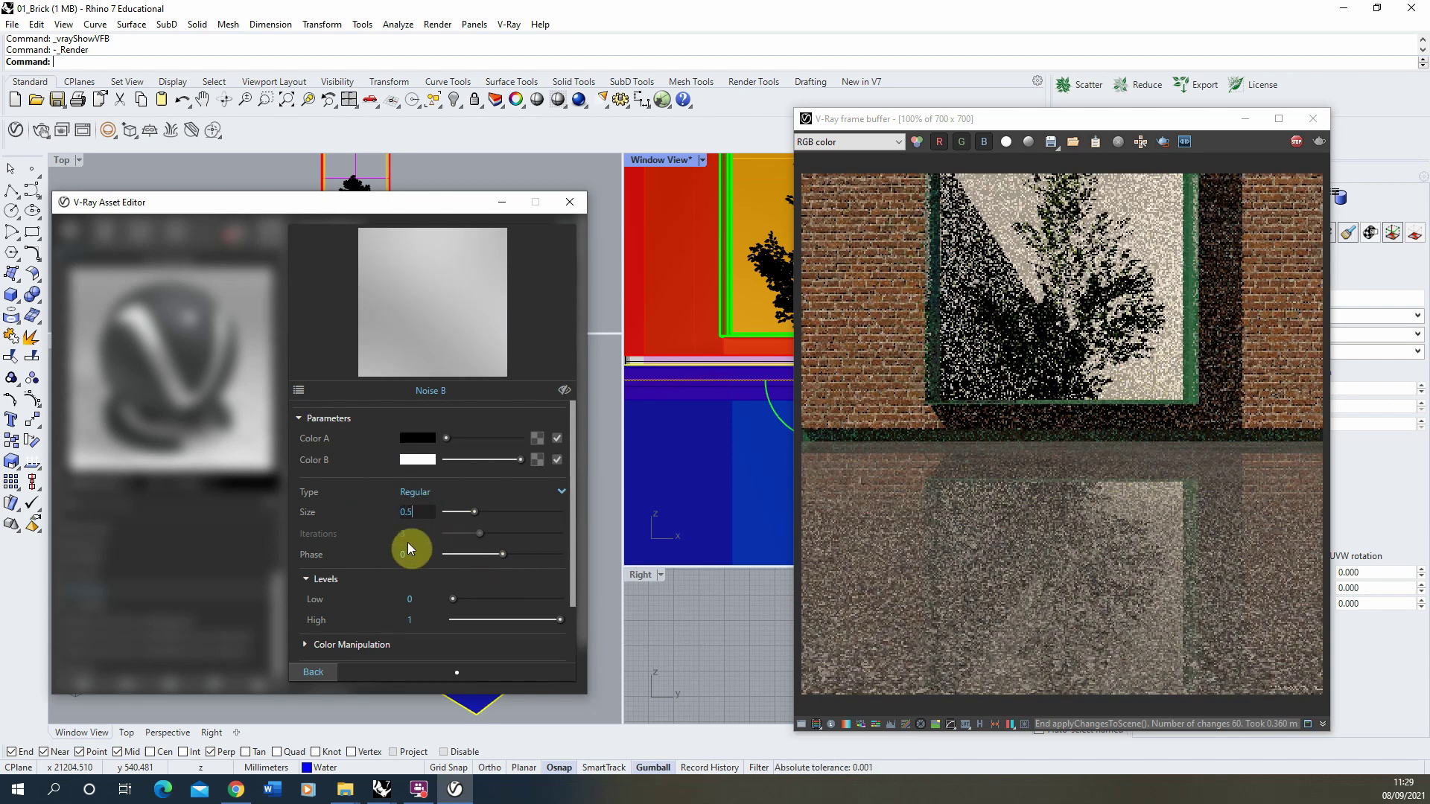
text(5)
click(421, 562)
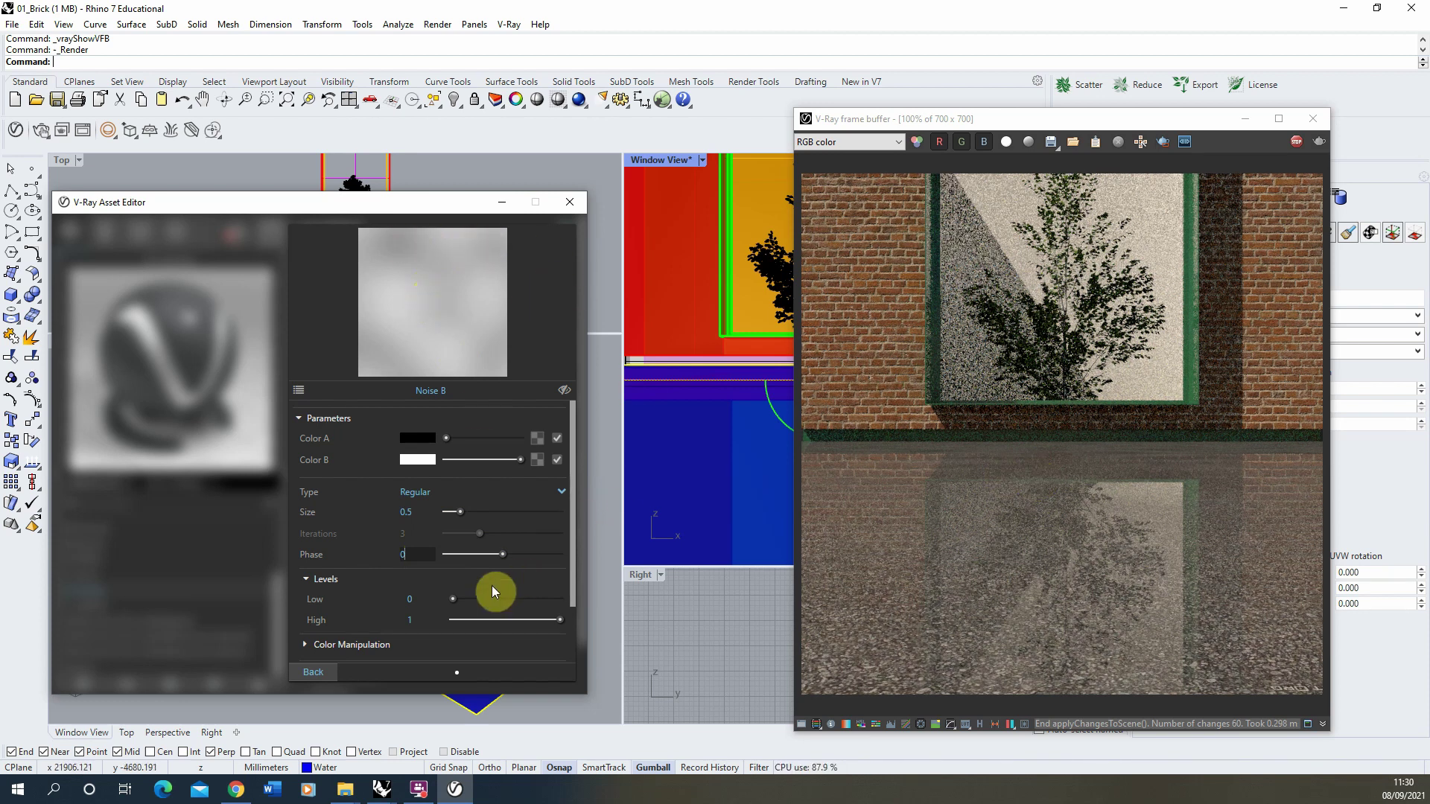
- Drag Noise B's Levels to Low 0.44 and High 0.55
click(417, 599)
drag(457, 601, 500, 600)
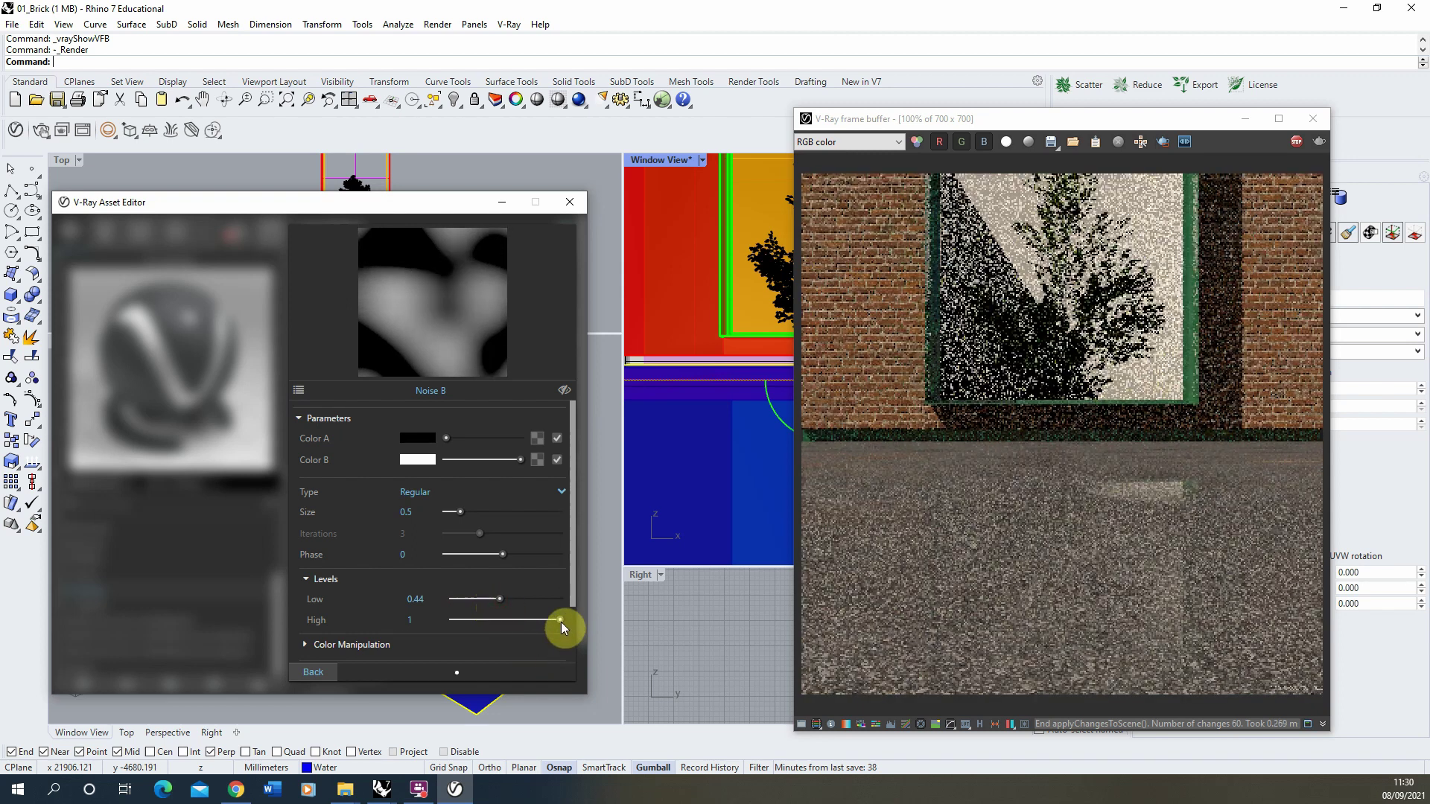
drag(560, 623, 512, 627)
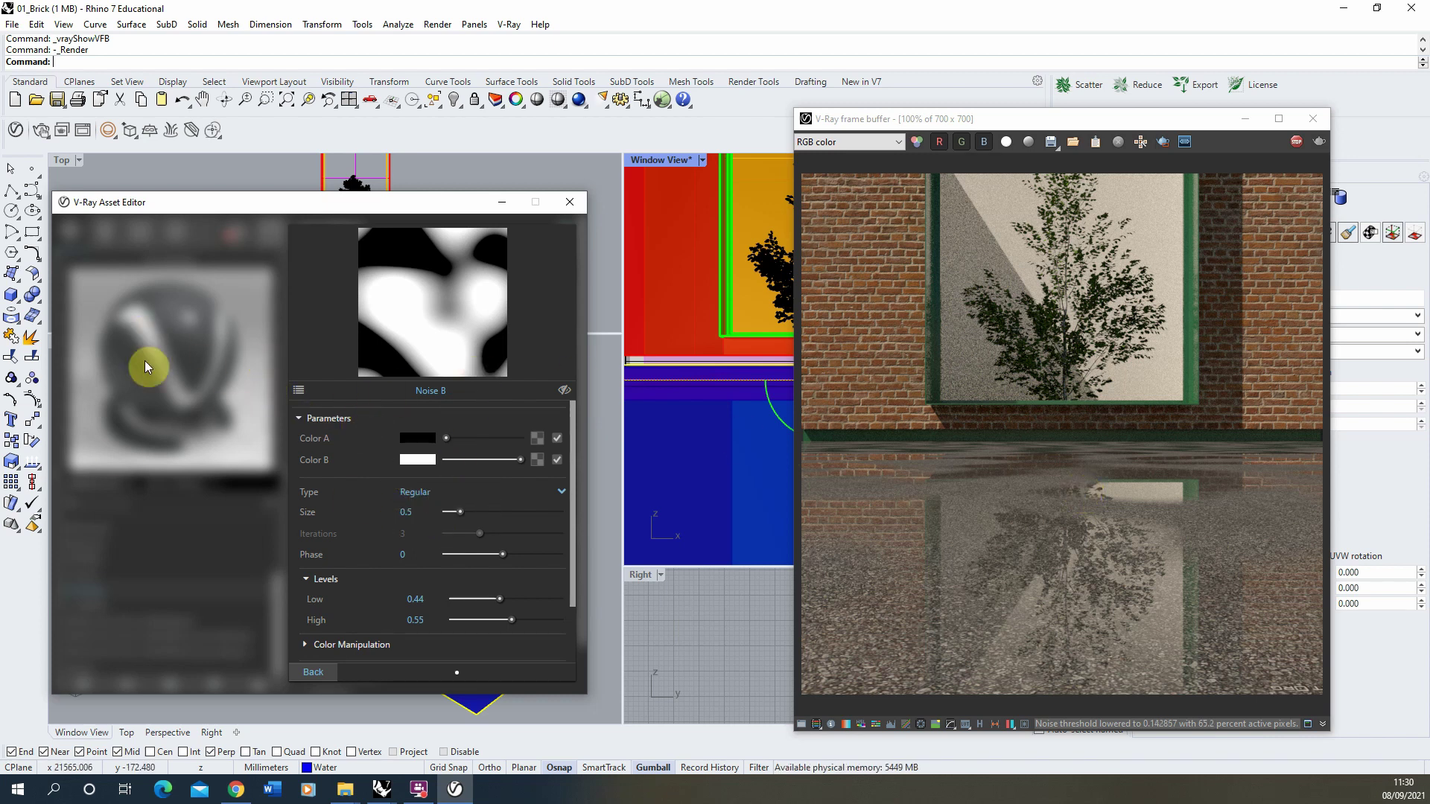
- Switch Noise B to the Fractal type with 6 iterations
click(422, 491)
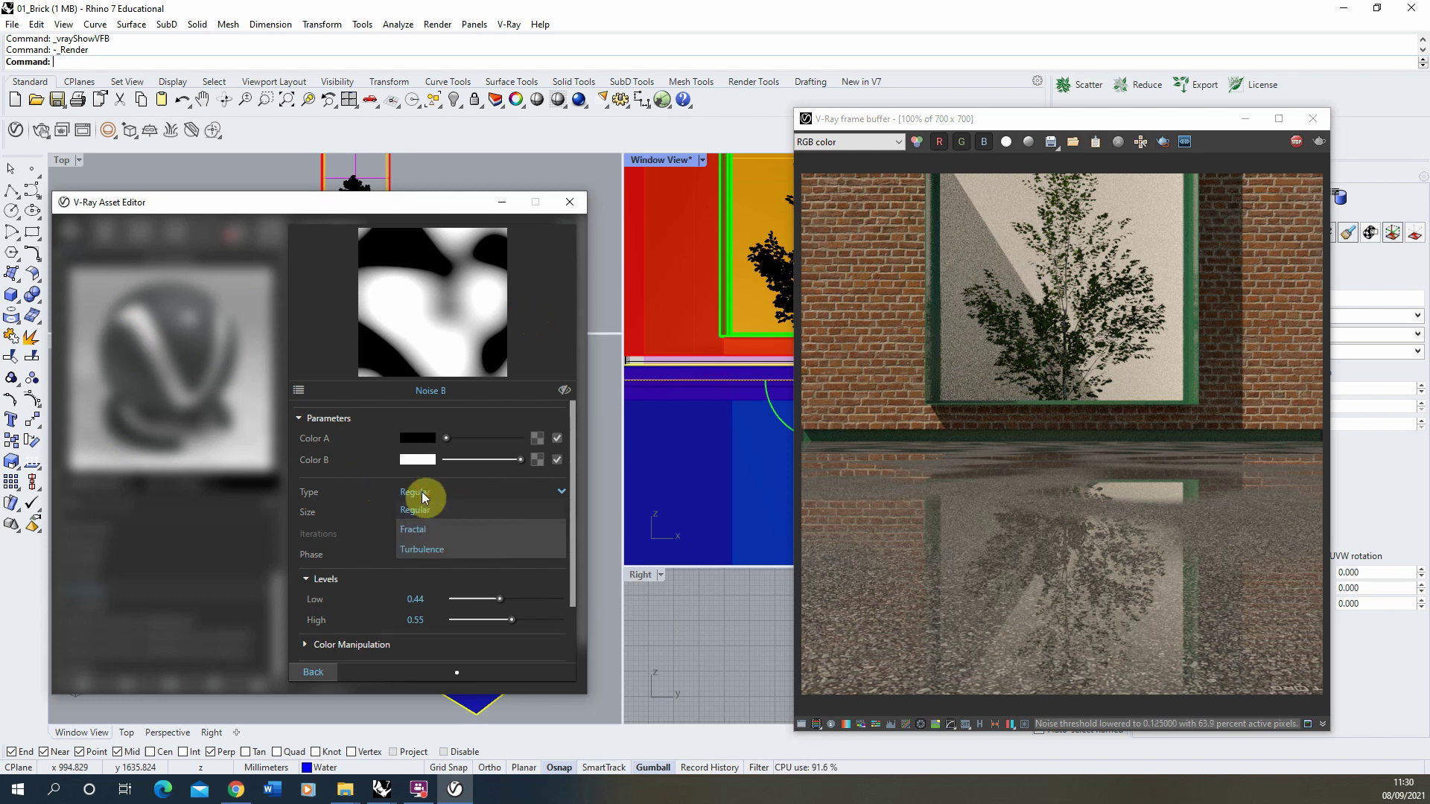
click(431, 528)
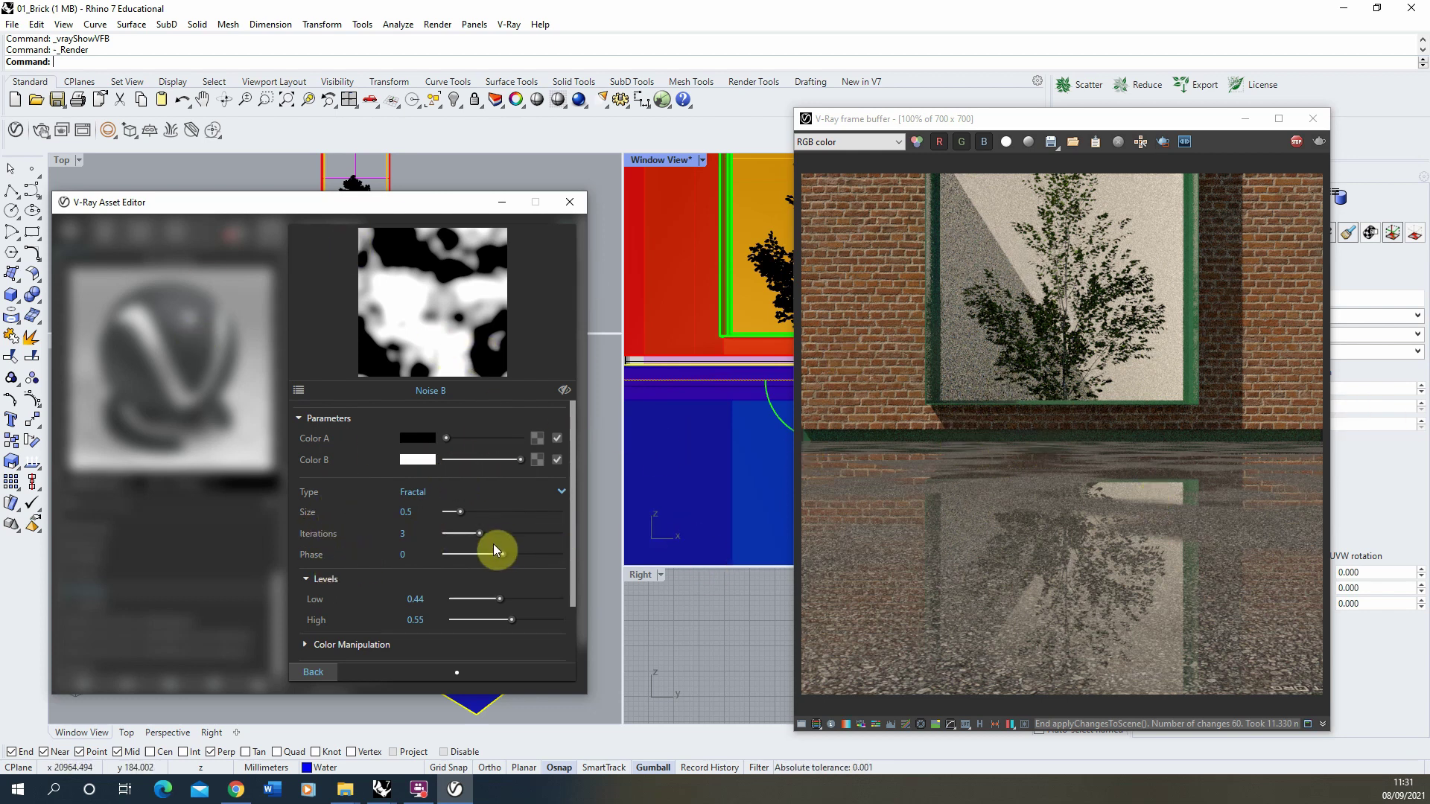
click(406, 533)
text(6)
key(Return)
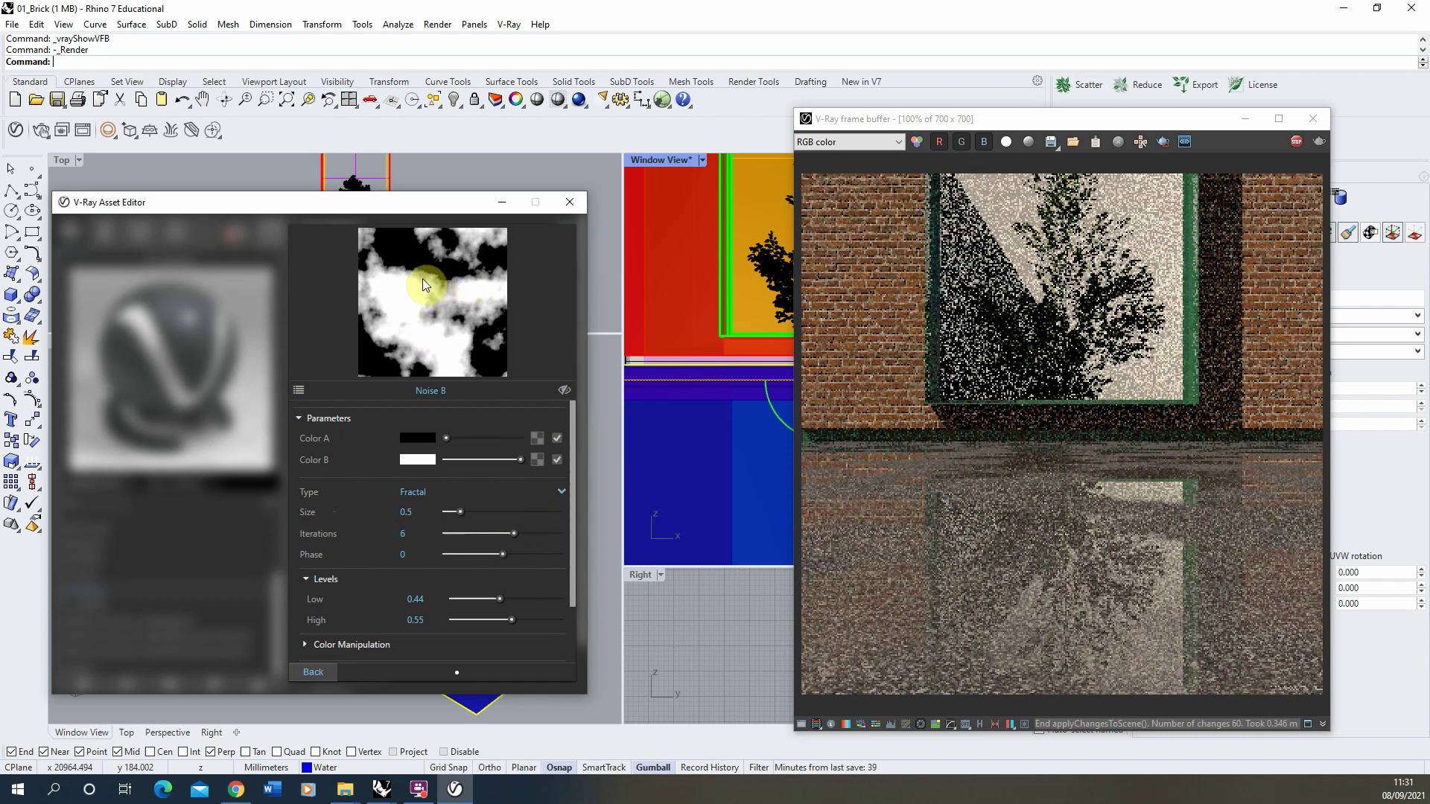
- Set the noise size to 1, then reduce it to 0.8
click(421, 513)
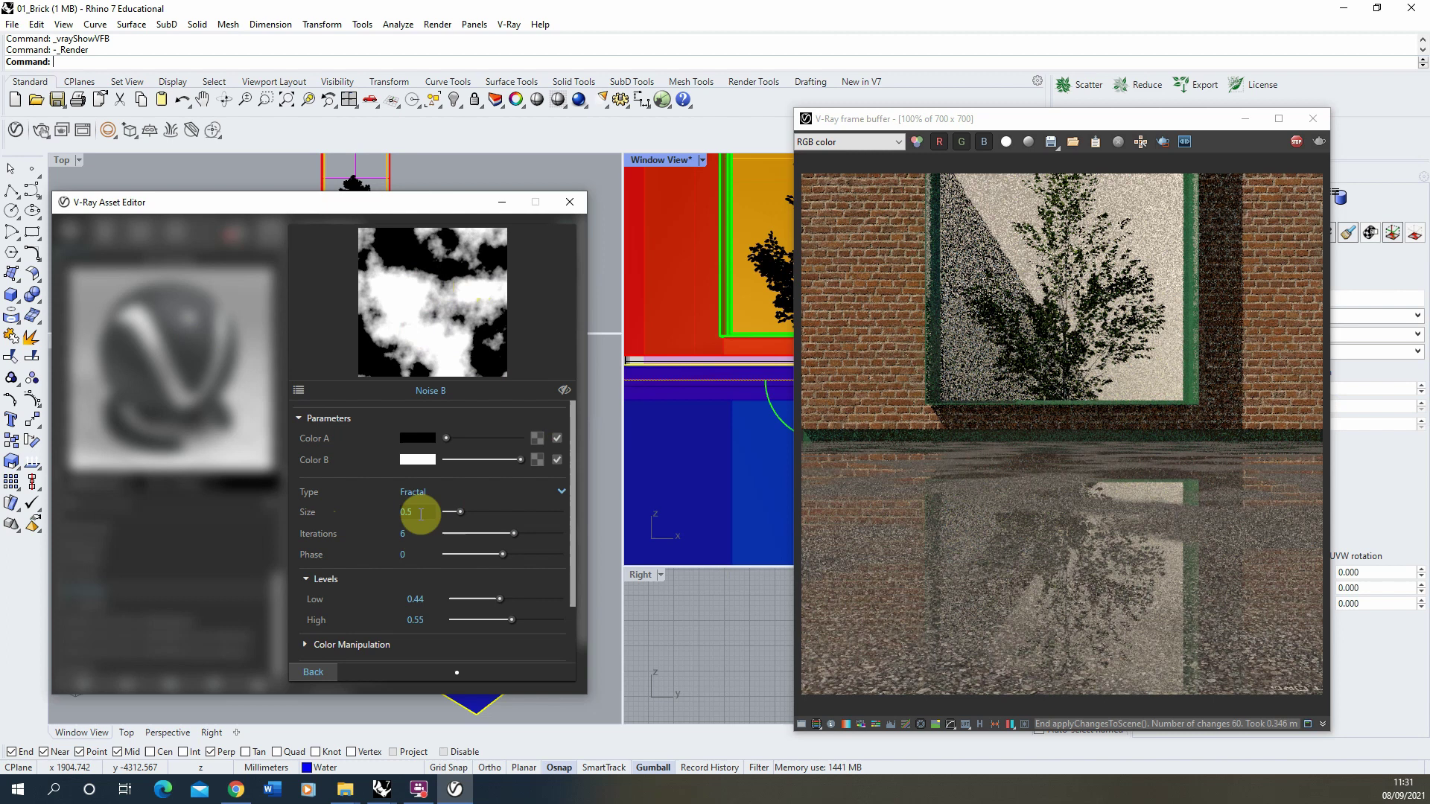
text(1)
key(Return)
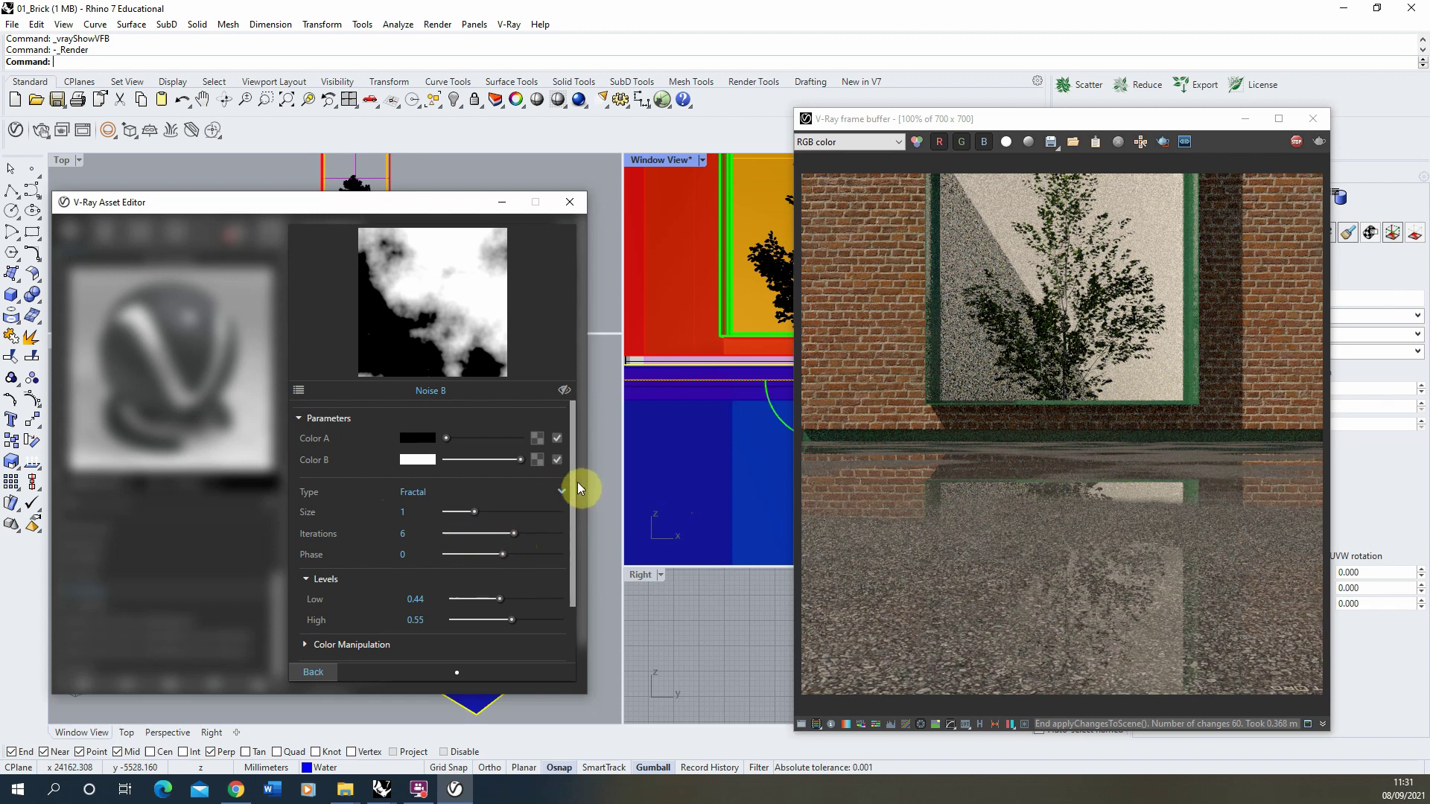
drag(578, 481, 571, 545)
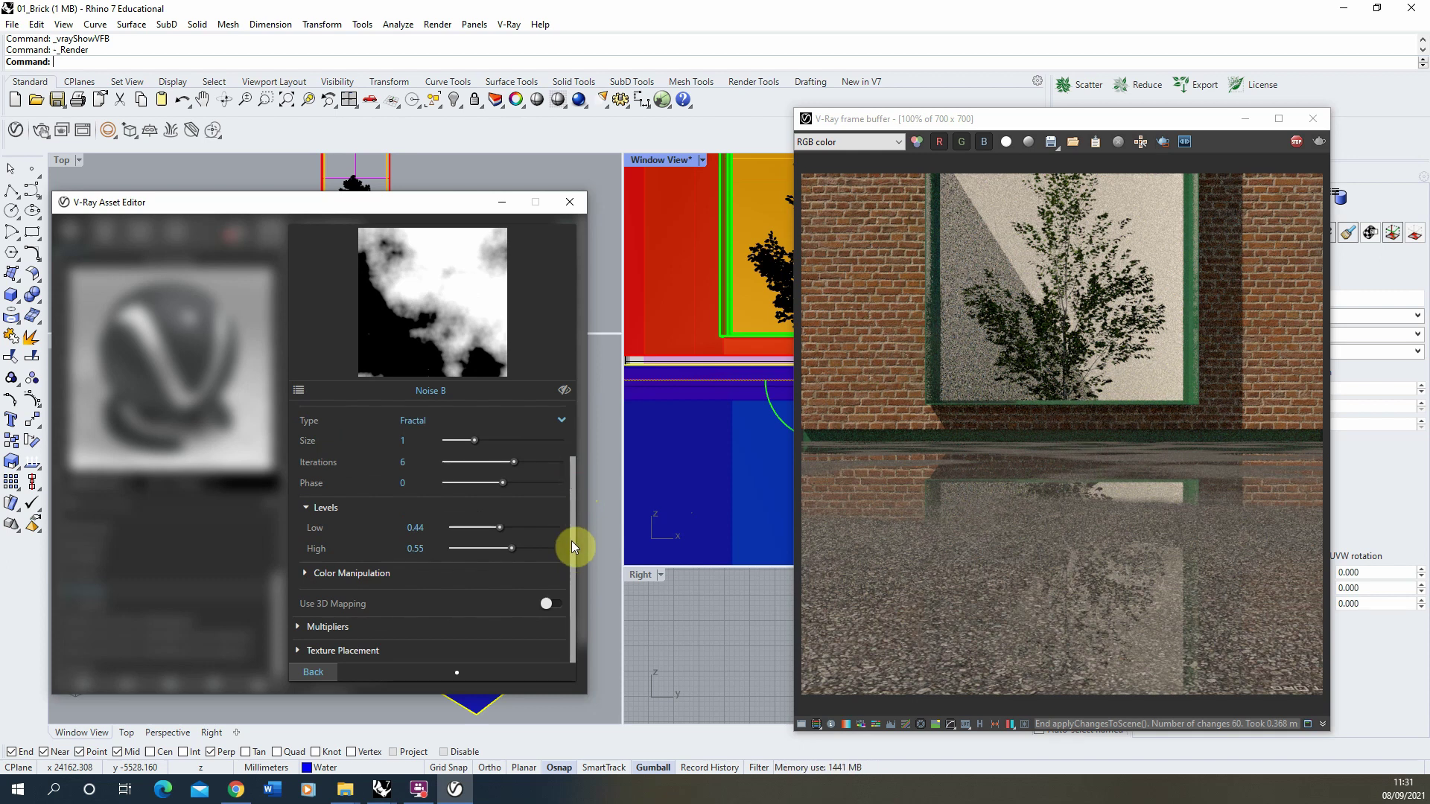
drag(570, 539, 573, 410)
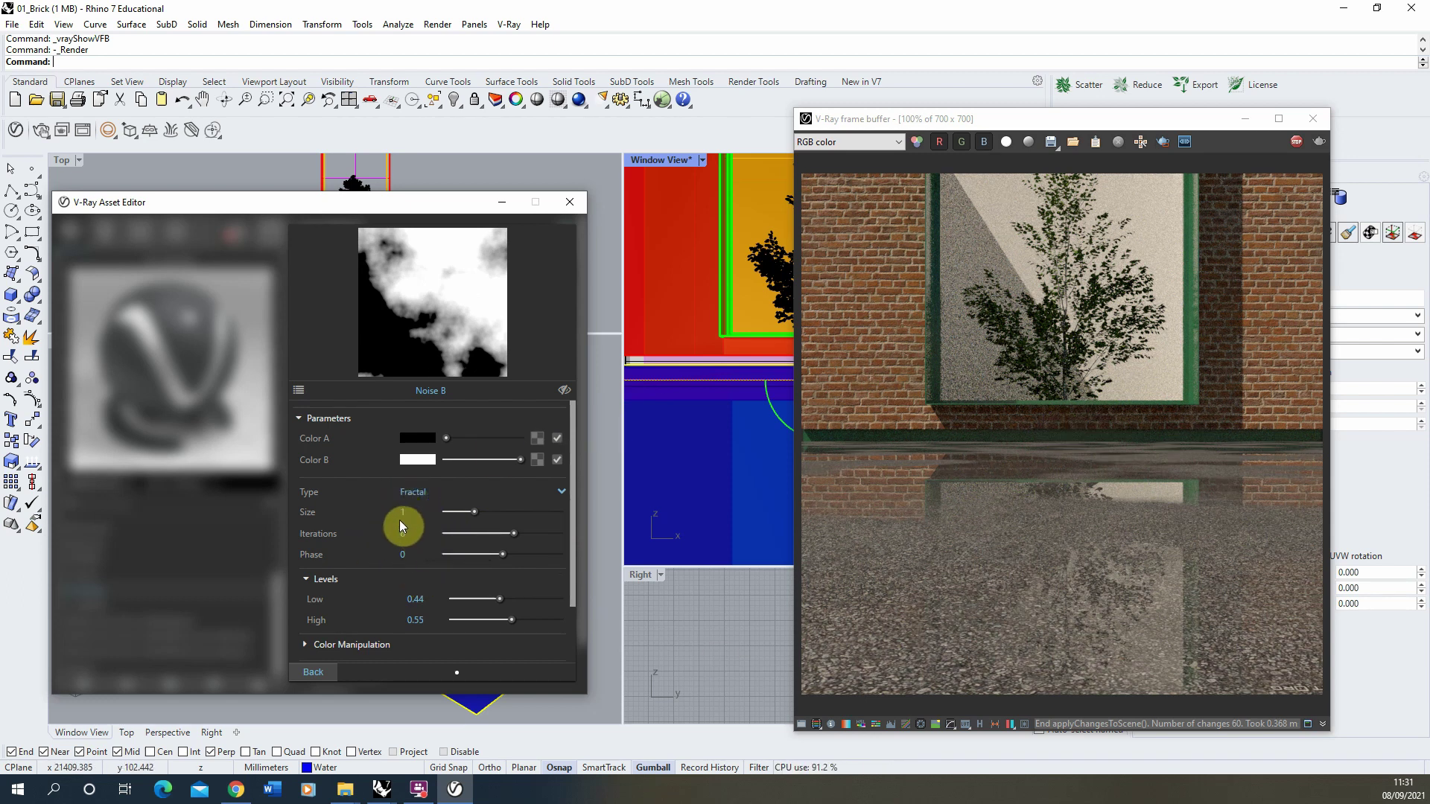
click(428, 512)
text(0.8)
key(Return)
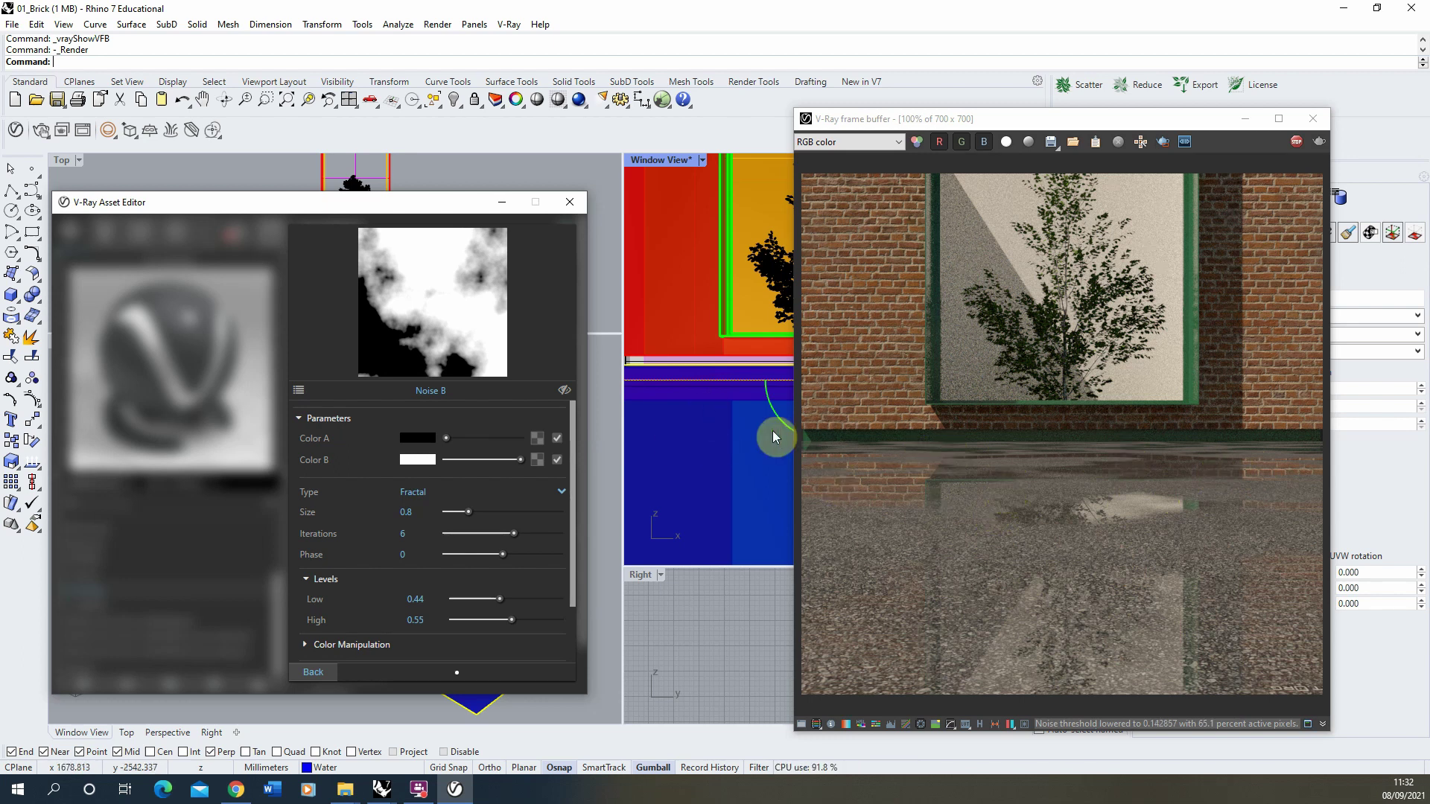
- Turn on Bump/Normal Mapping in 01_tarmac's Material Options > Maps section
click(325, 671)
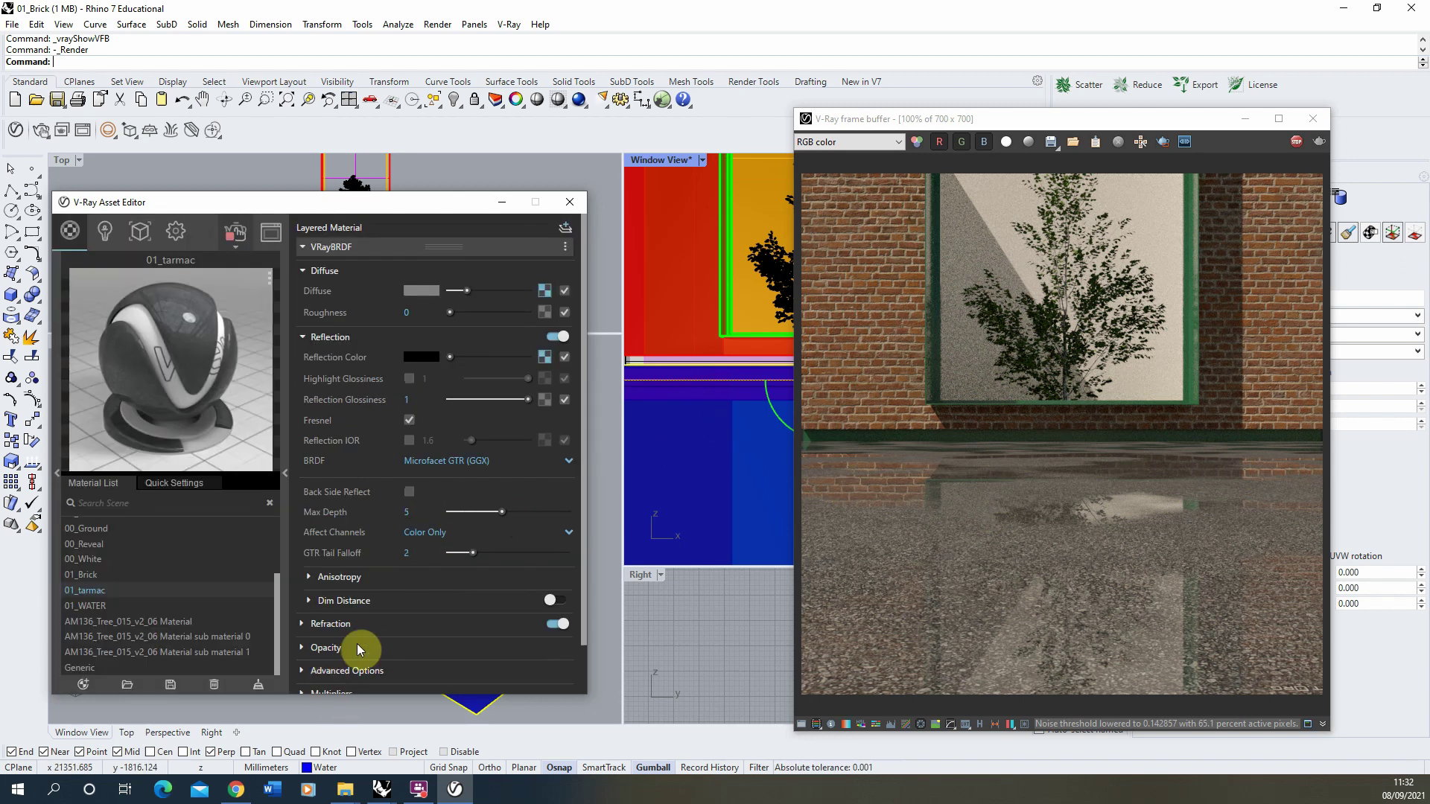
scroll(413, 641, down, 2)
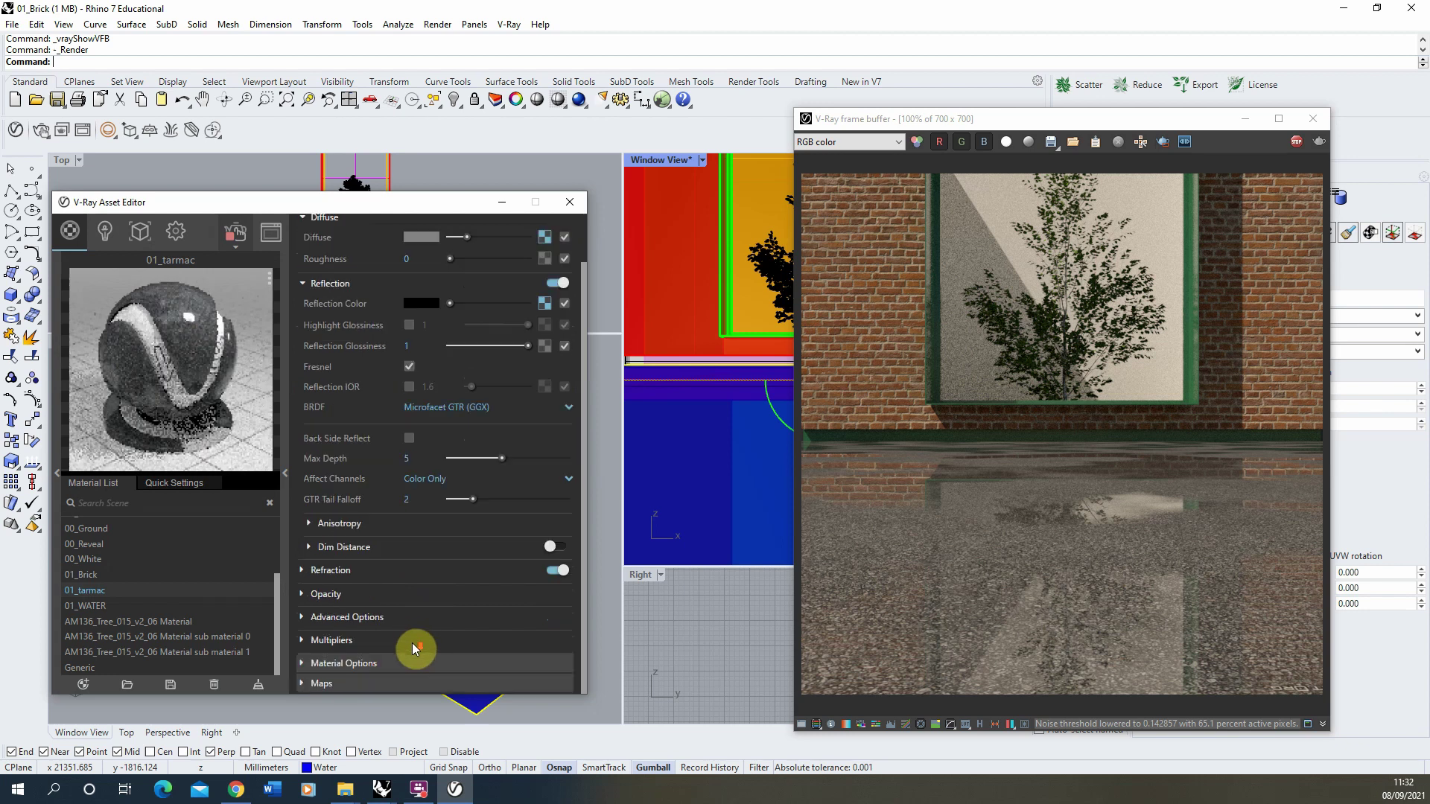
click(356, 664)
scroll(346, 655, down, 2)
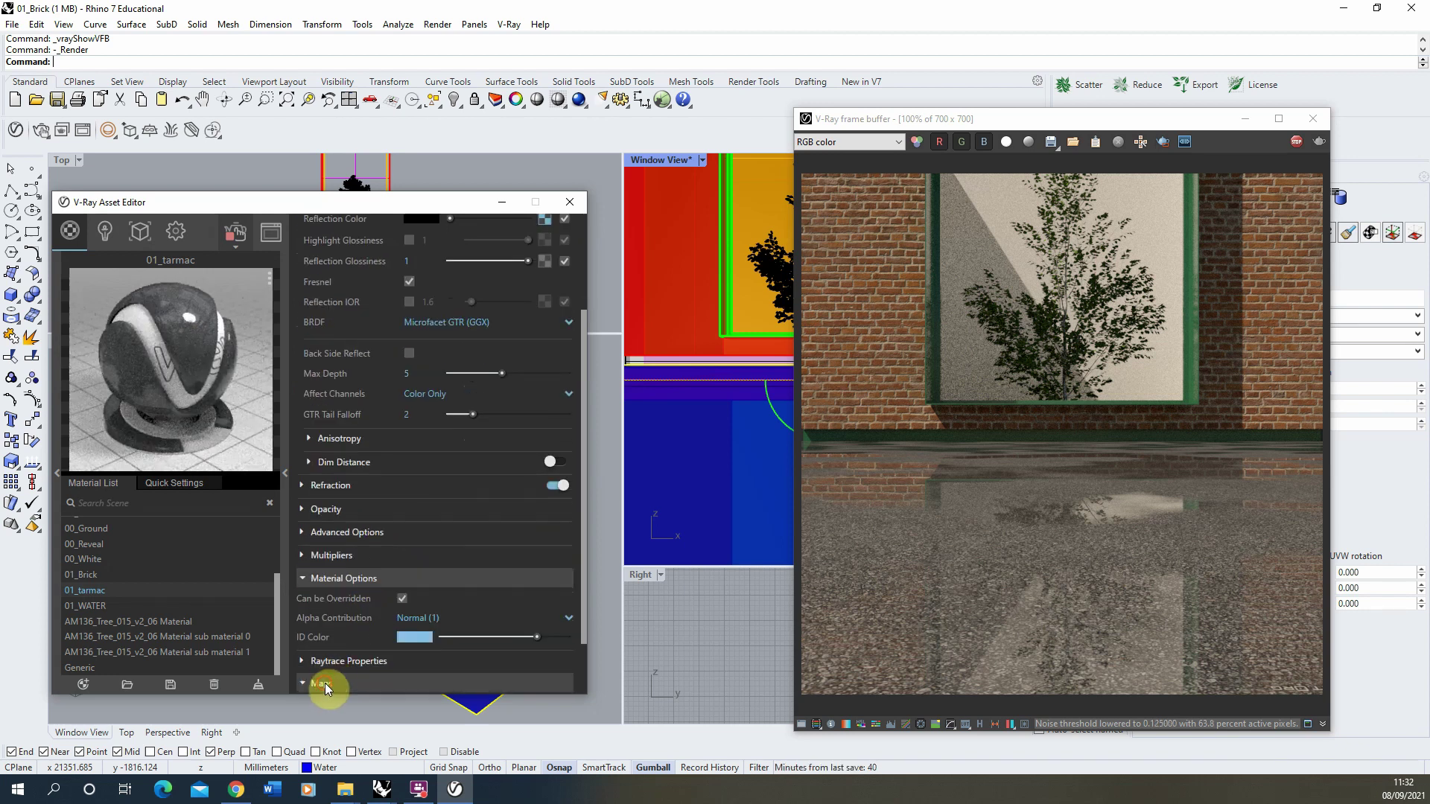
click(325, 682)
scroll(324, 682, down, 2)
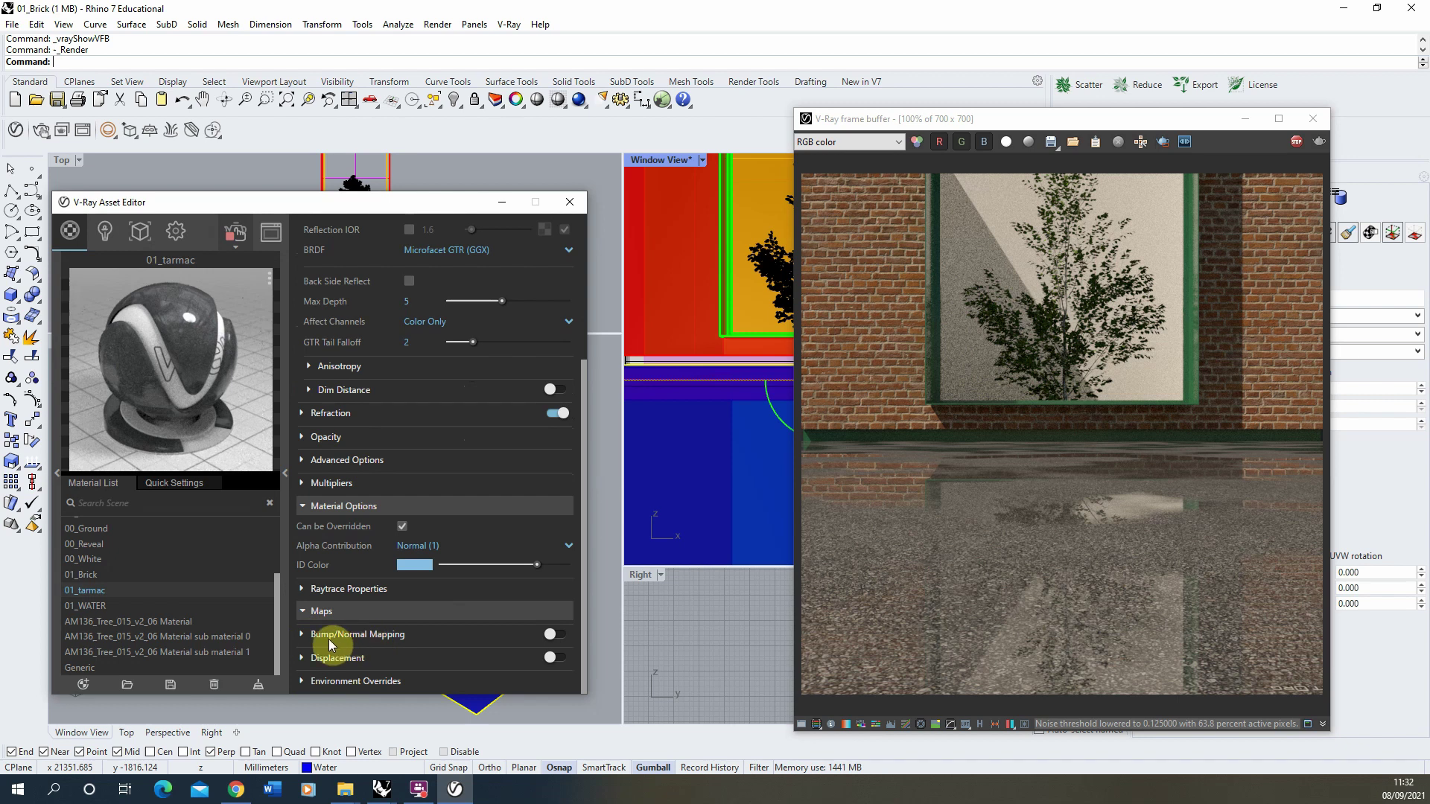
click(557, 634)
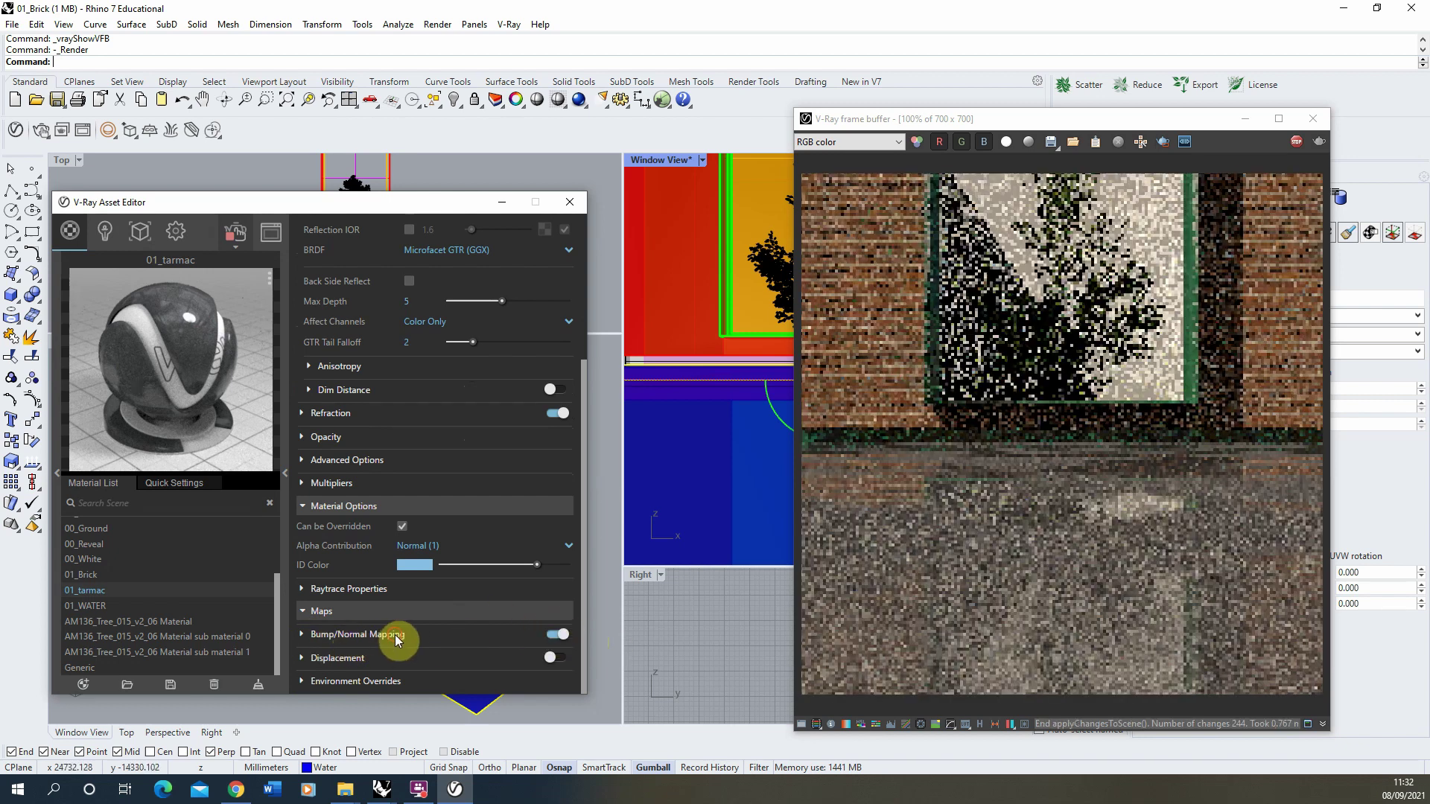
click(358, 634)
- Load the ground_asphalt_old_07 bitmap into the Bump Map slot
scroll(446, 600, down, 2)
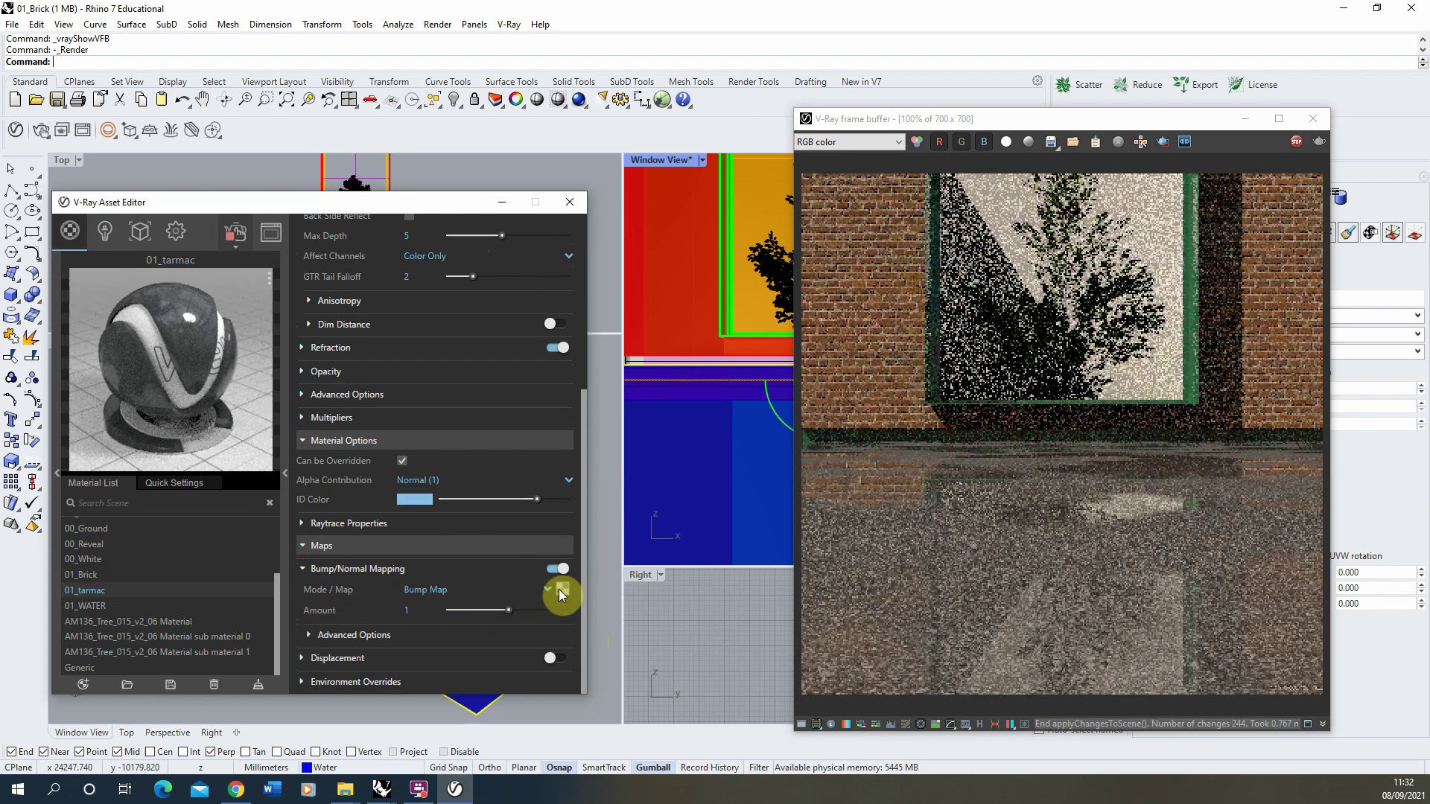
click(560, 589)
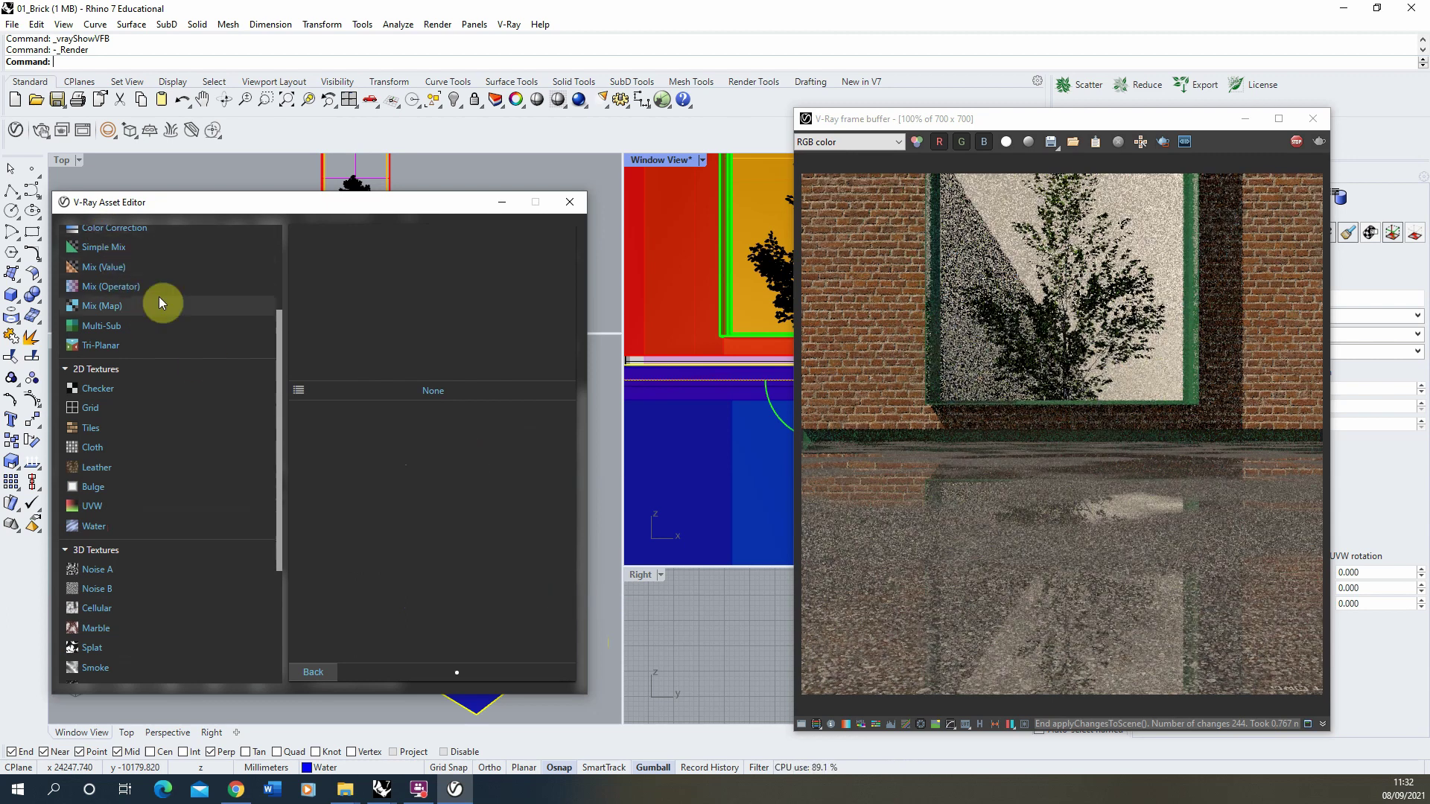
scroll(149, 291, up, 5)
click(106, 252)
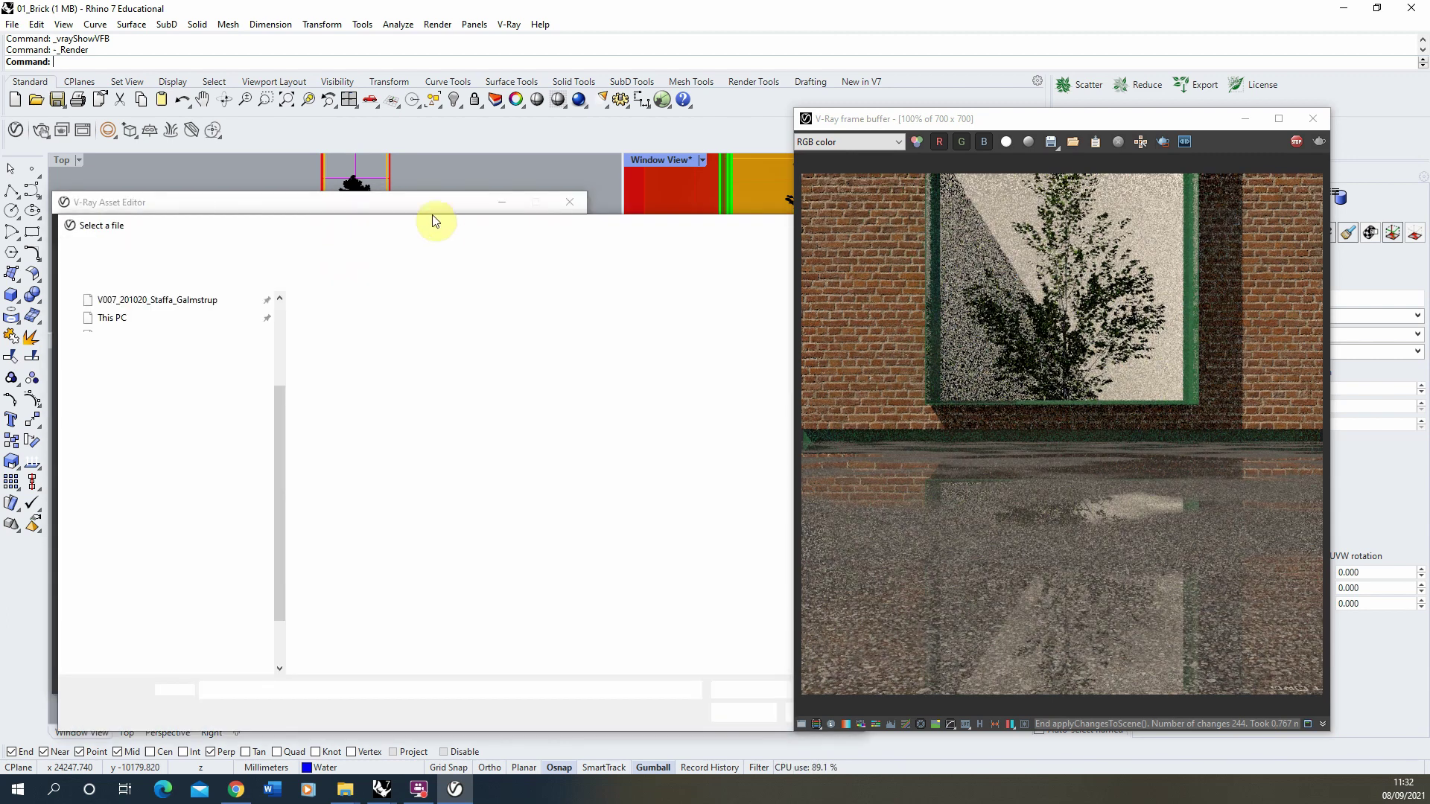
click(324, 327)
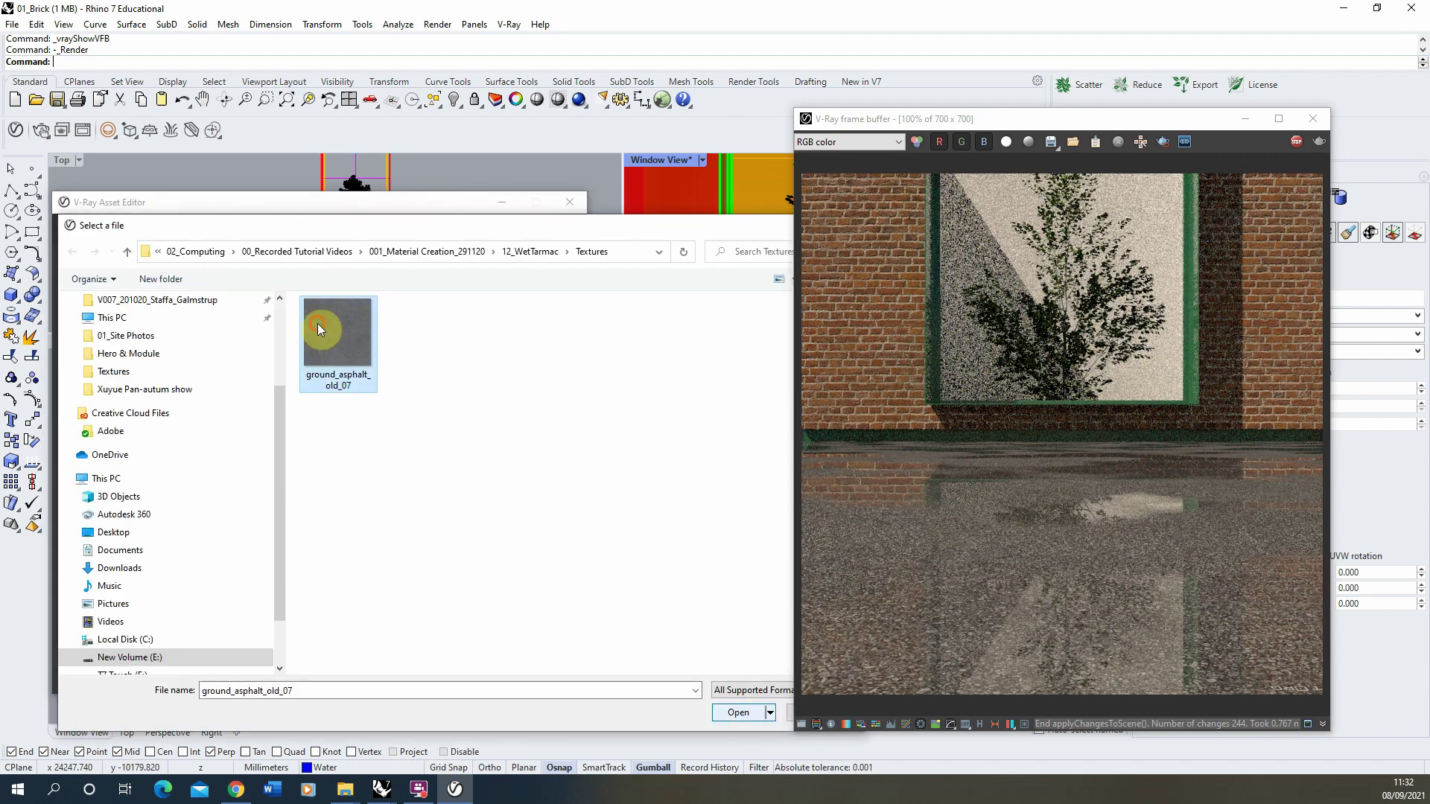
click(742, 710)
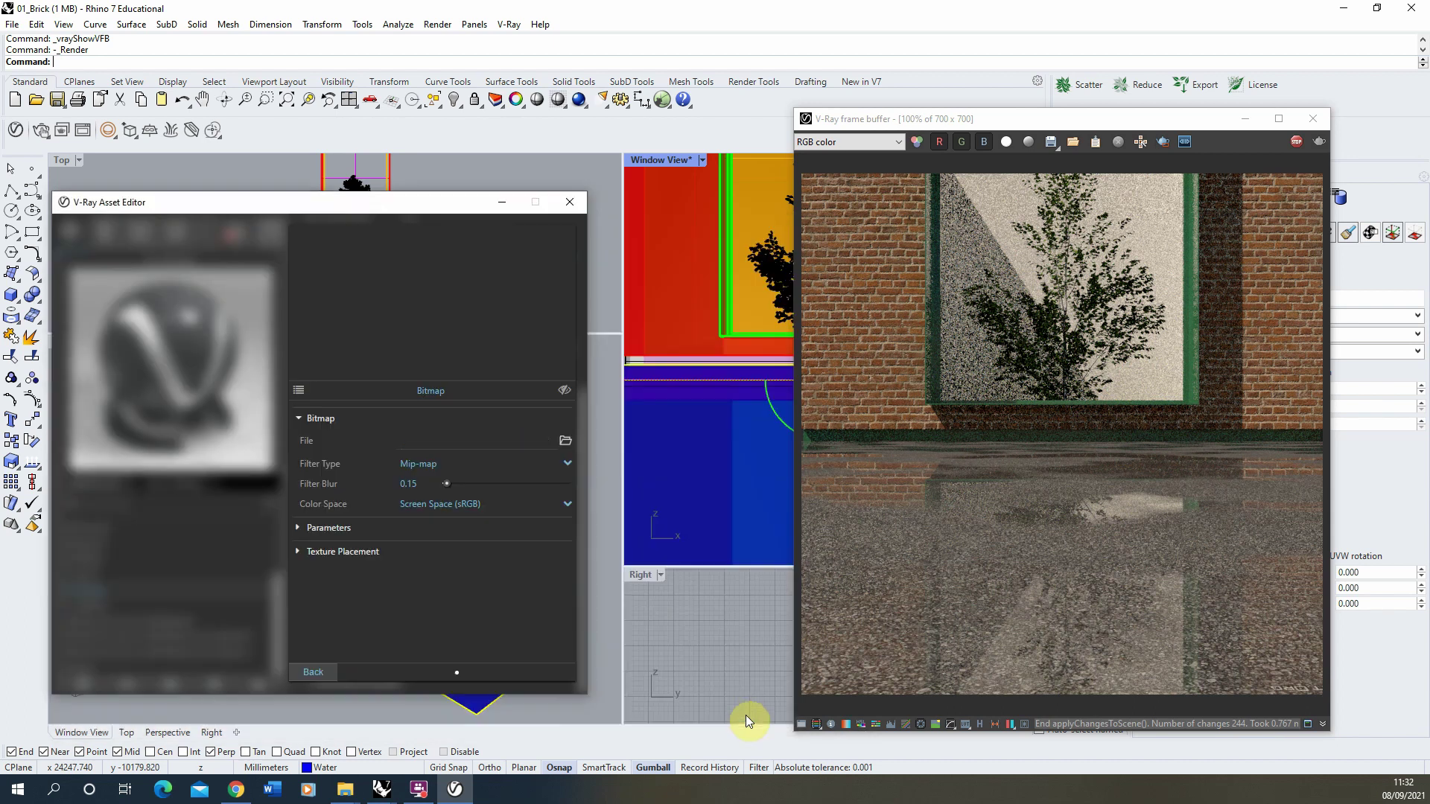
click(316, 674)
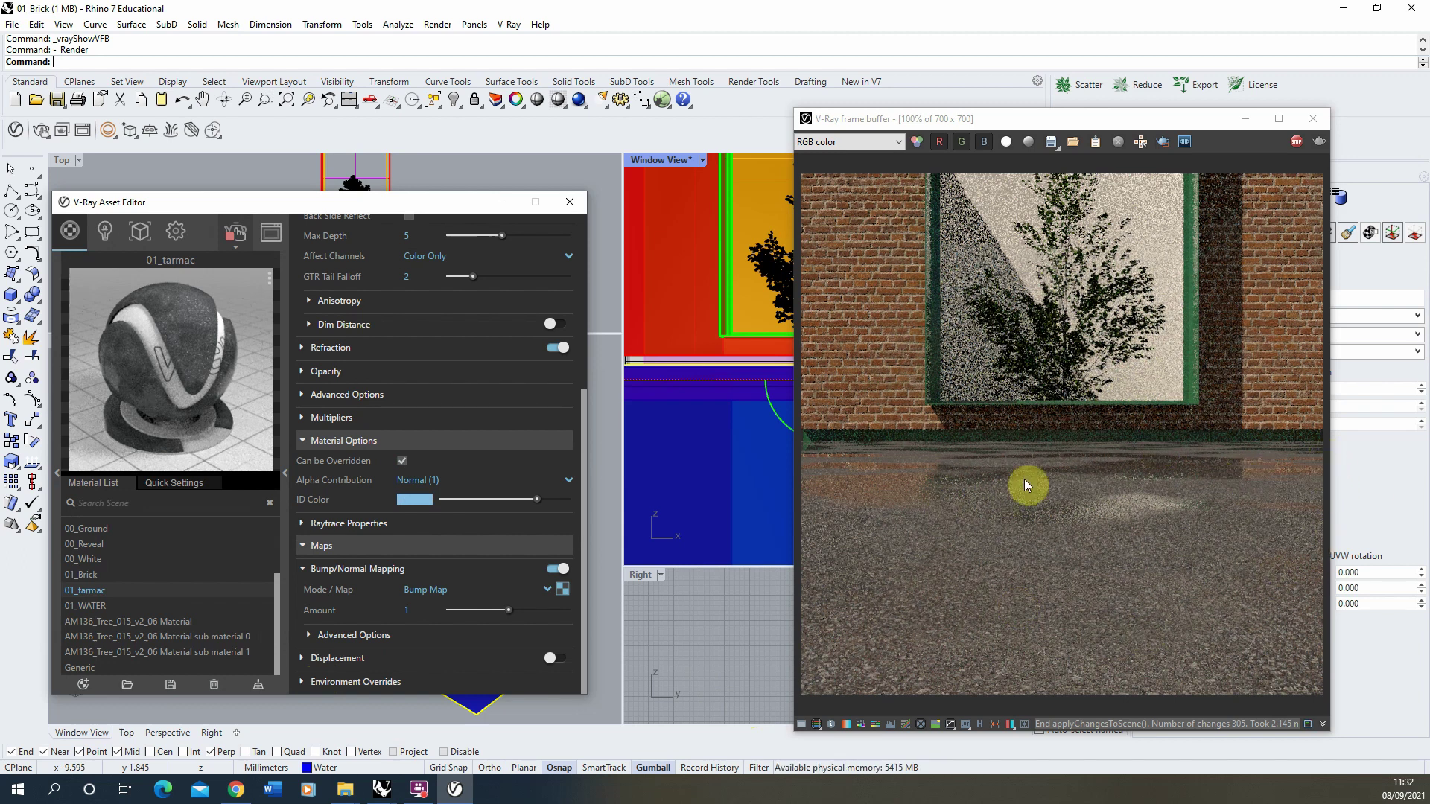
scroll(1024, 482, up, 6)
scroll(969, 481, down, 3)
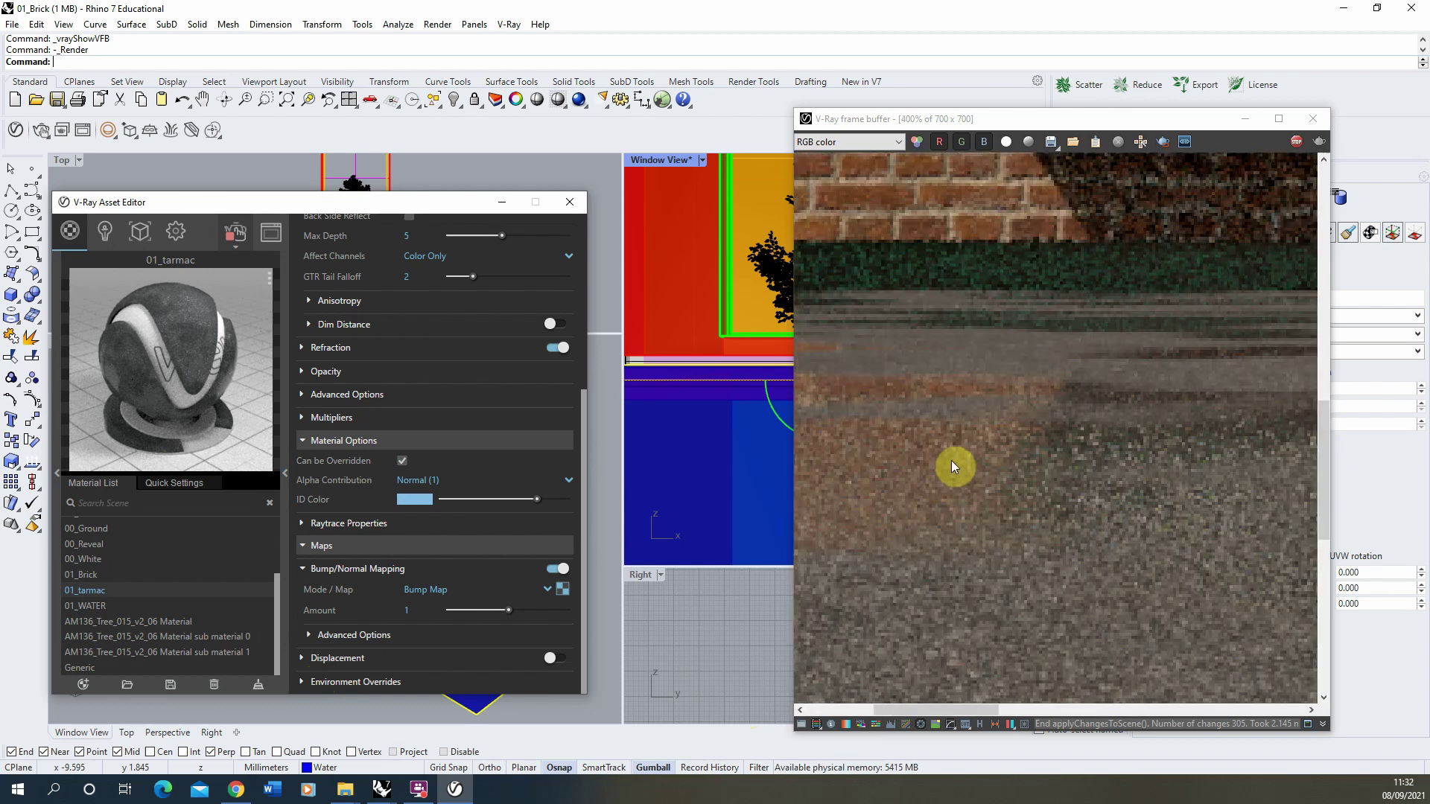
scroll(894, 463, down, 1)
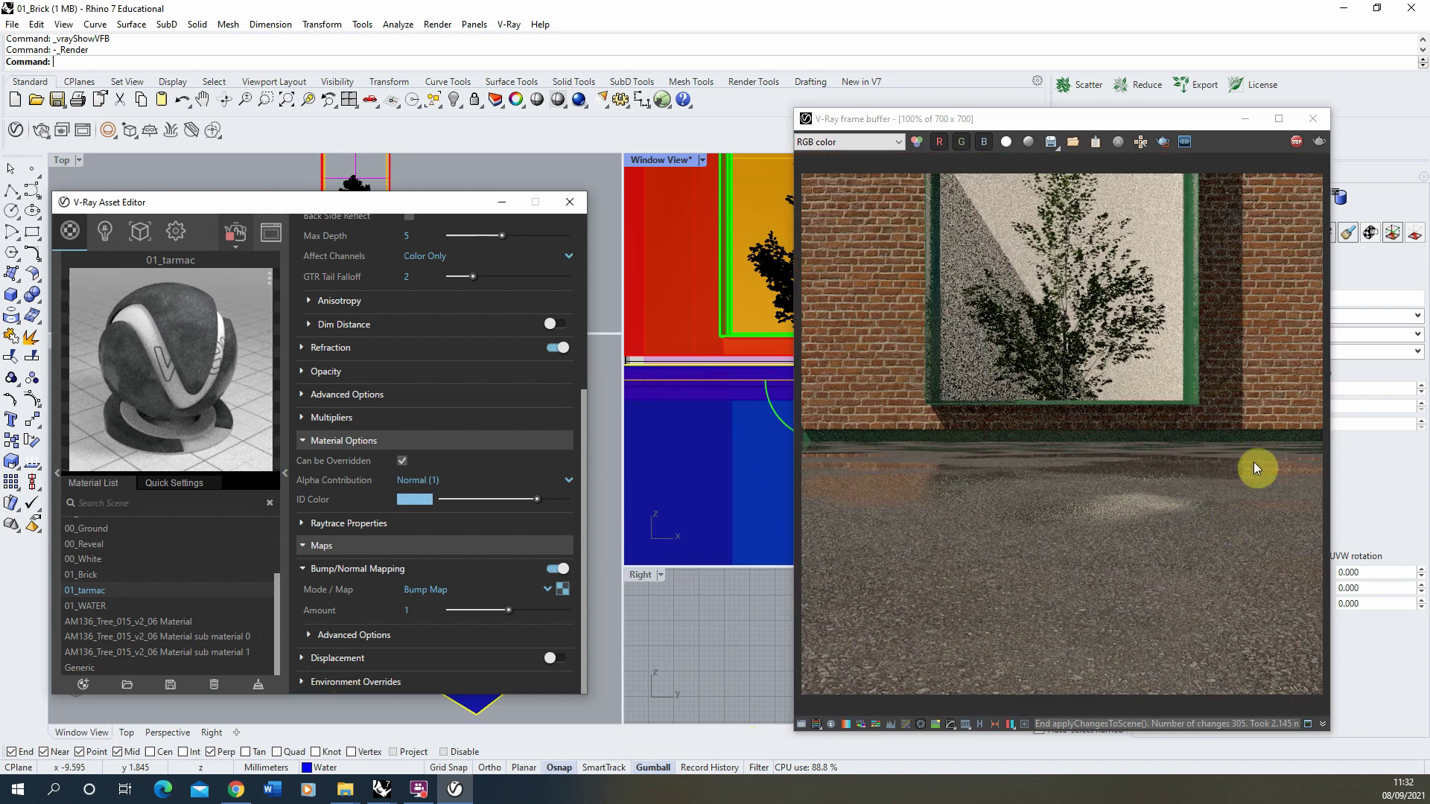
scroll(1192, 507, up, 1)
scroll(1120, 502, down, 1)
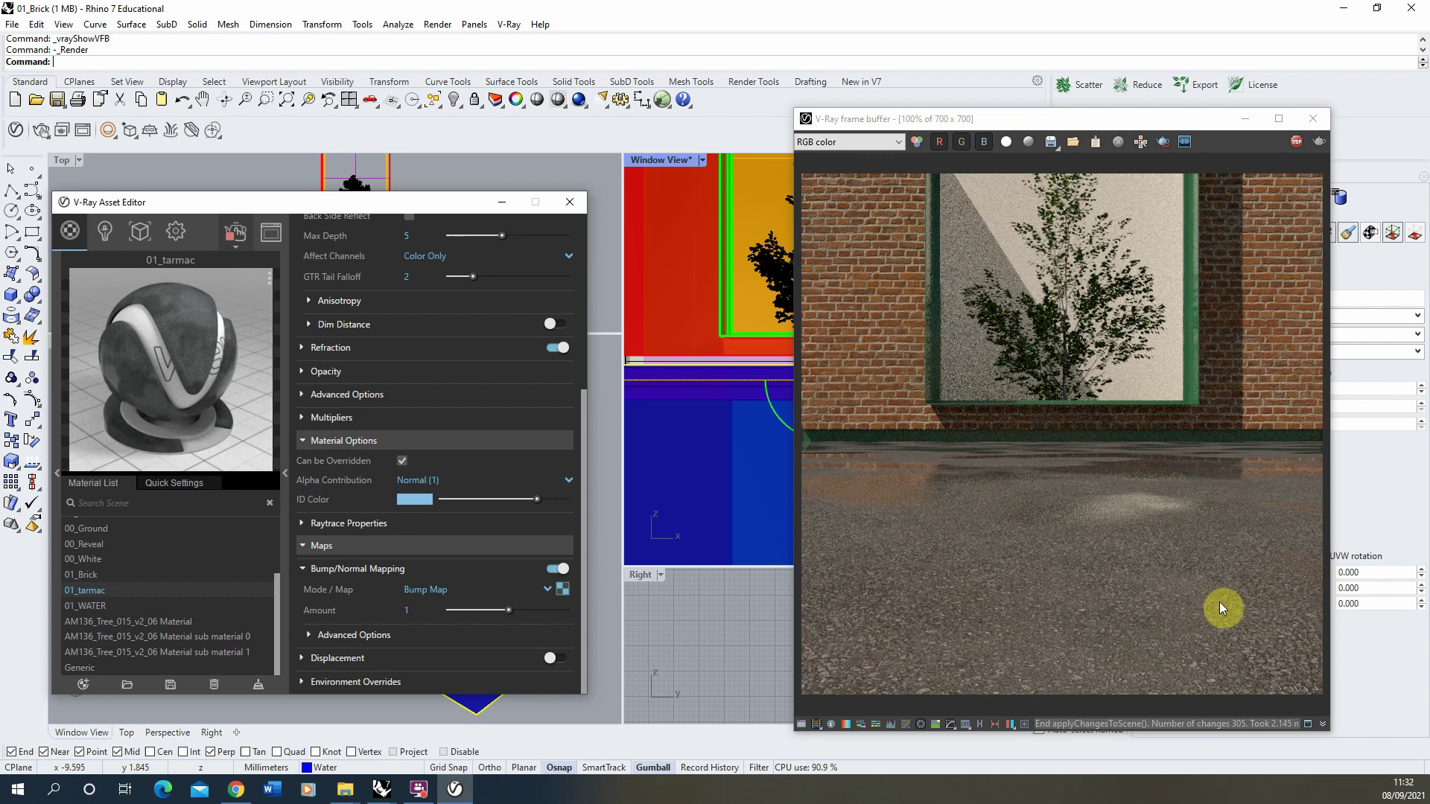
- Copy the Noise B fractal texture from the tarmac's Reflection Color slot
scroll(432, 458, up, 4)
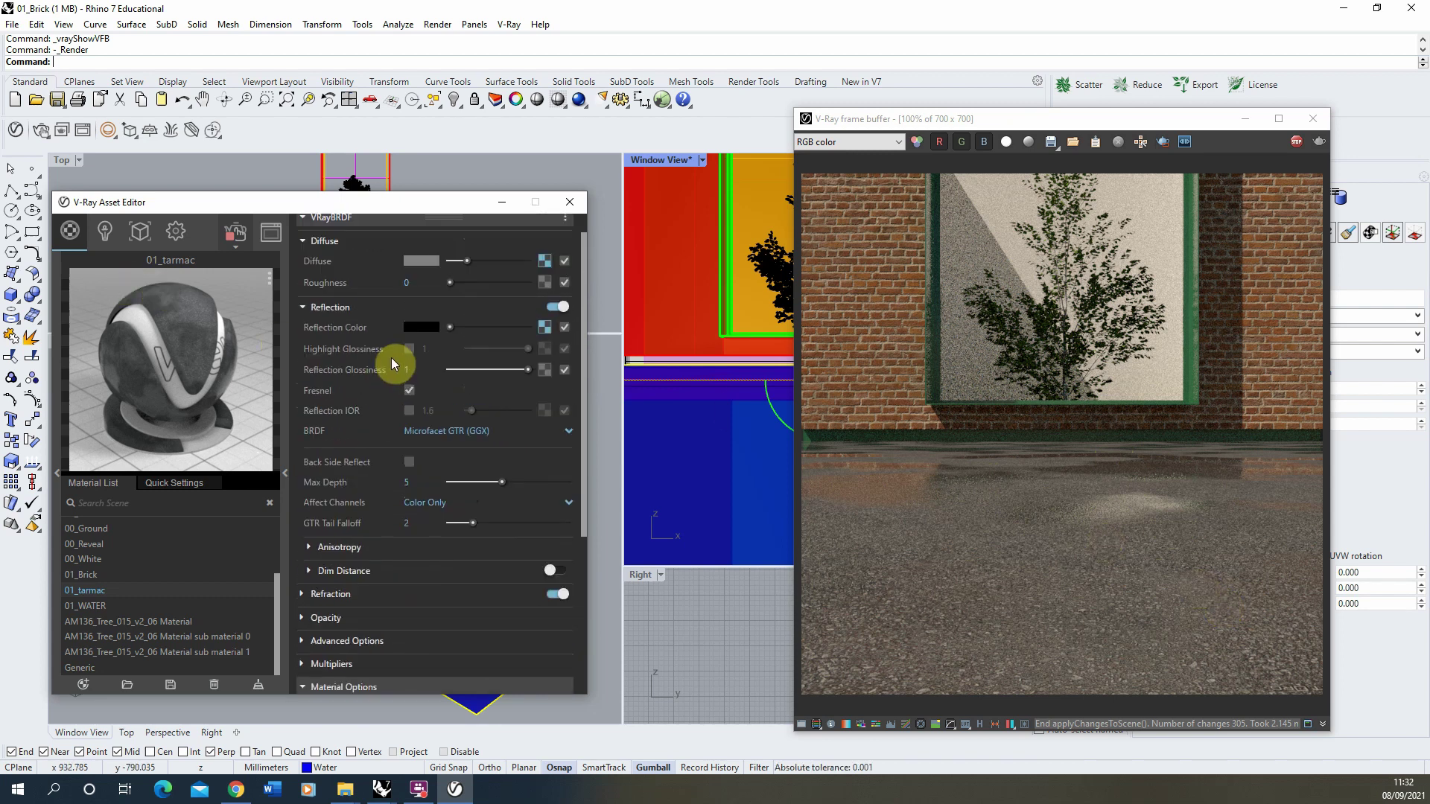
scroll(391, 358, up, 1)
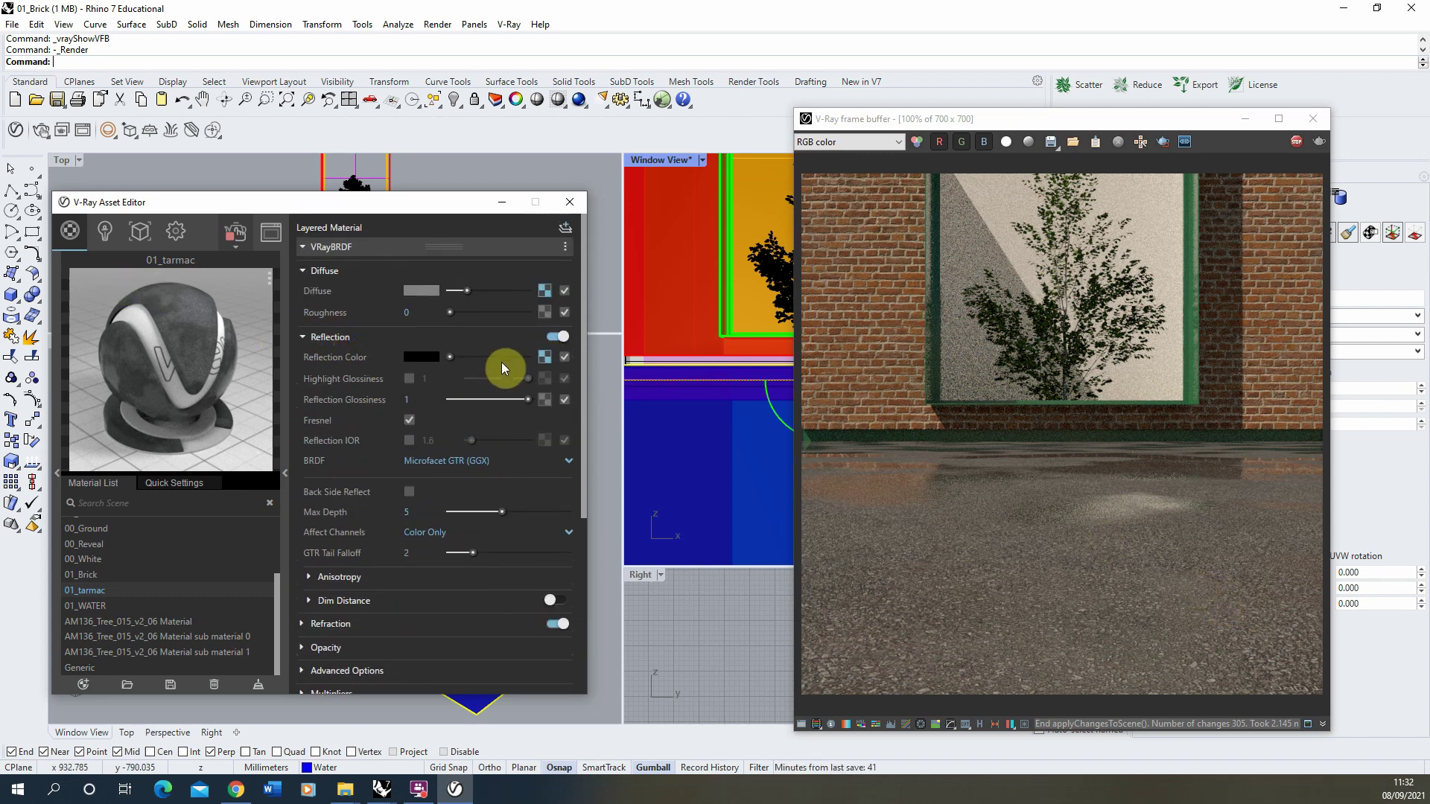
right_click(545, 363)
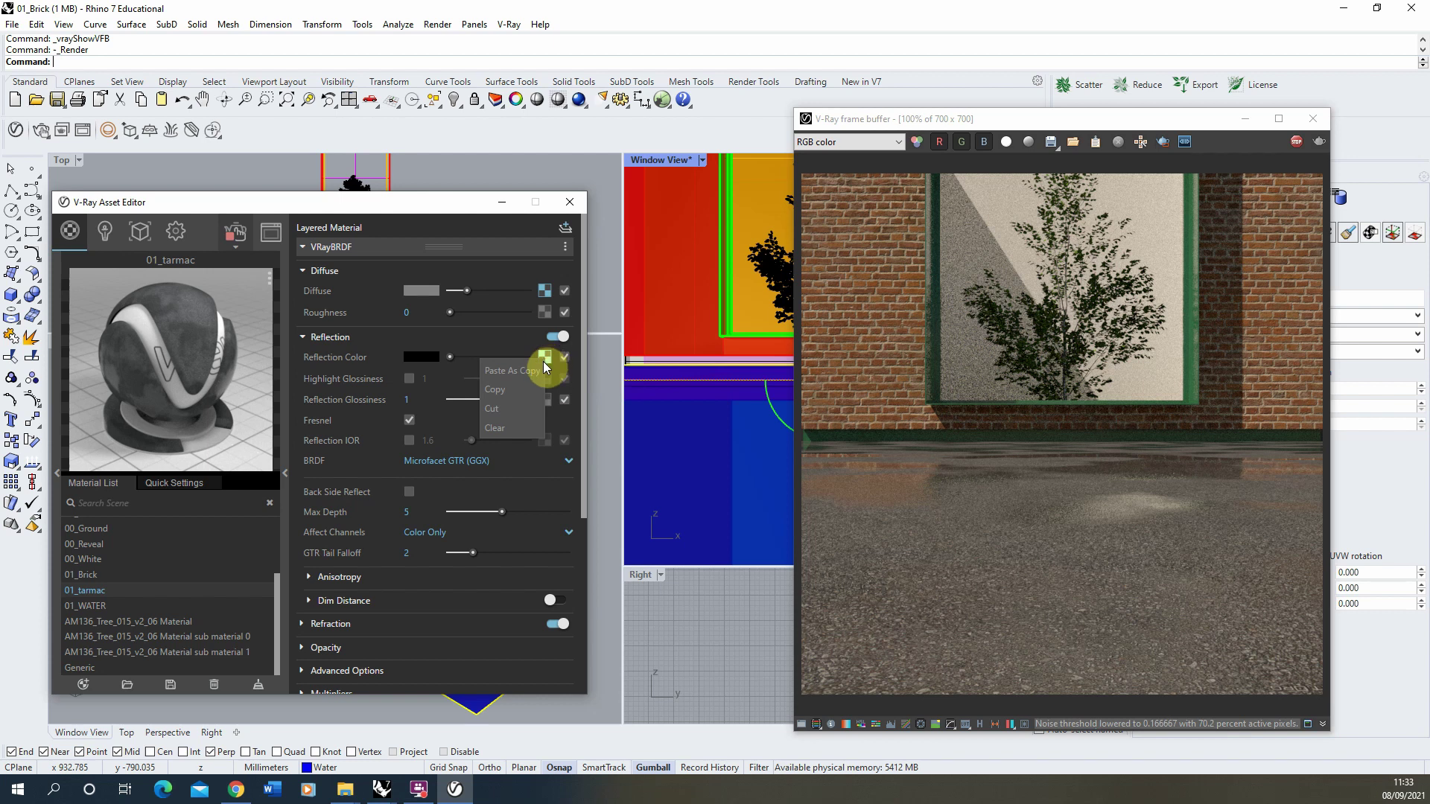
click(495, 390)
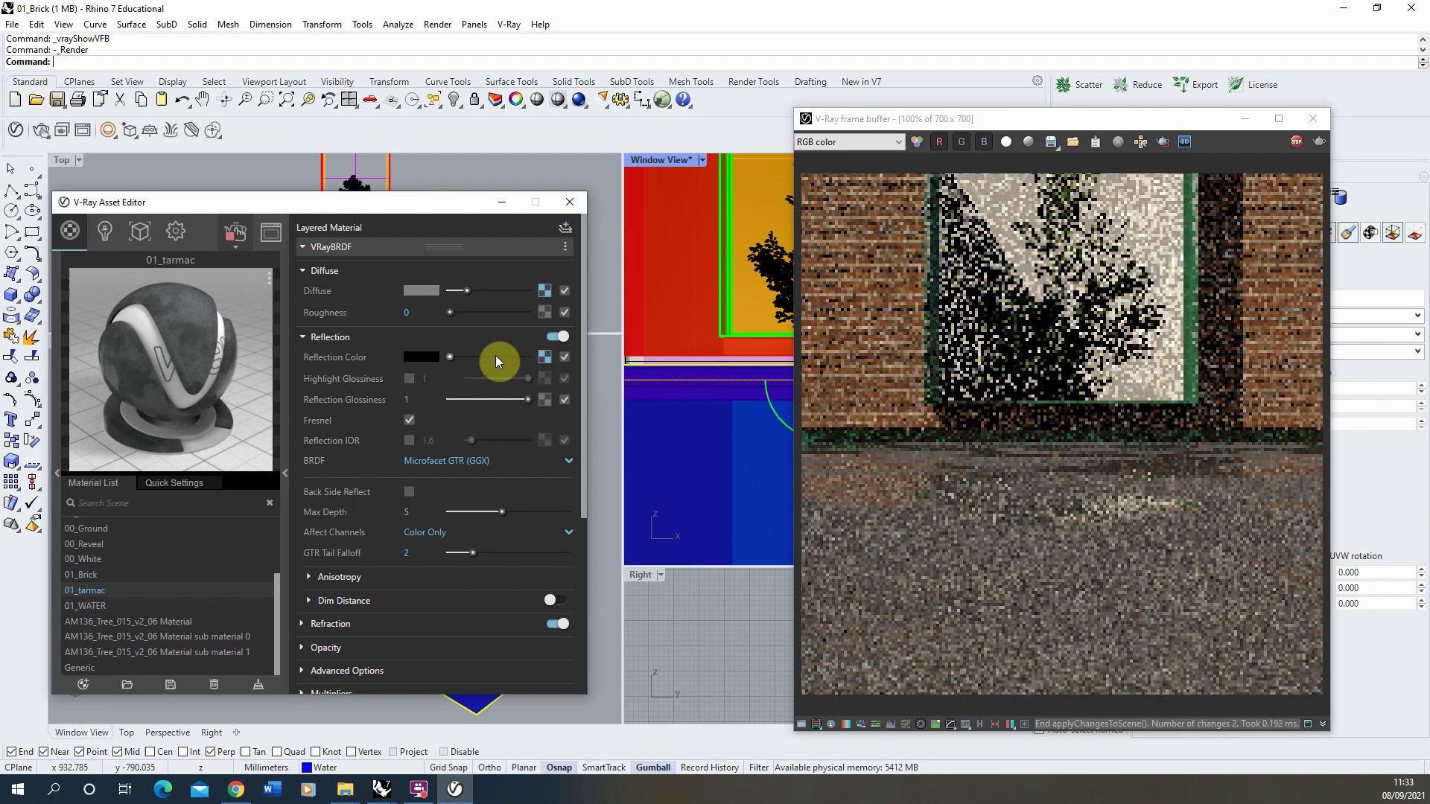
- Paste Noise B as a copy into the Bump Map slot and open its parameters
scroll(494, 356, down, 5)
right_click(562, 588)
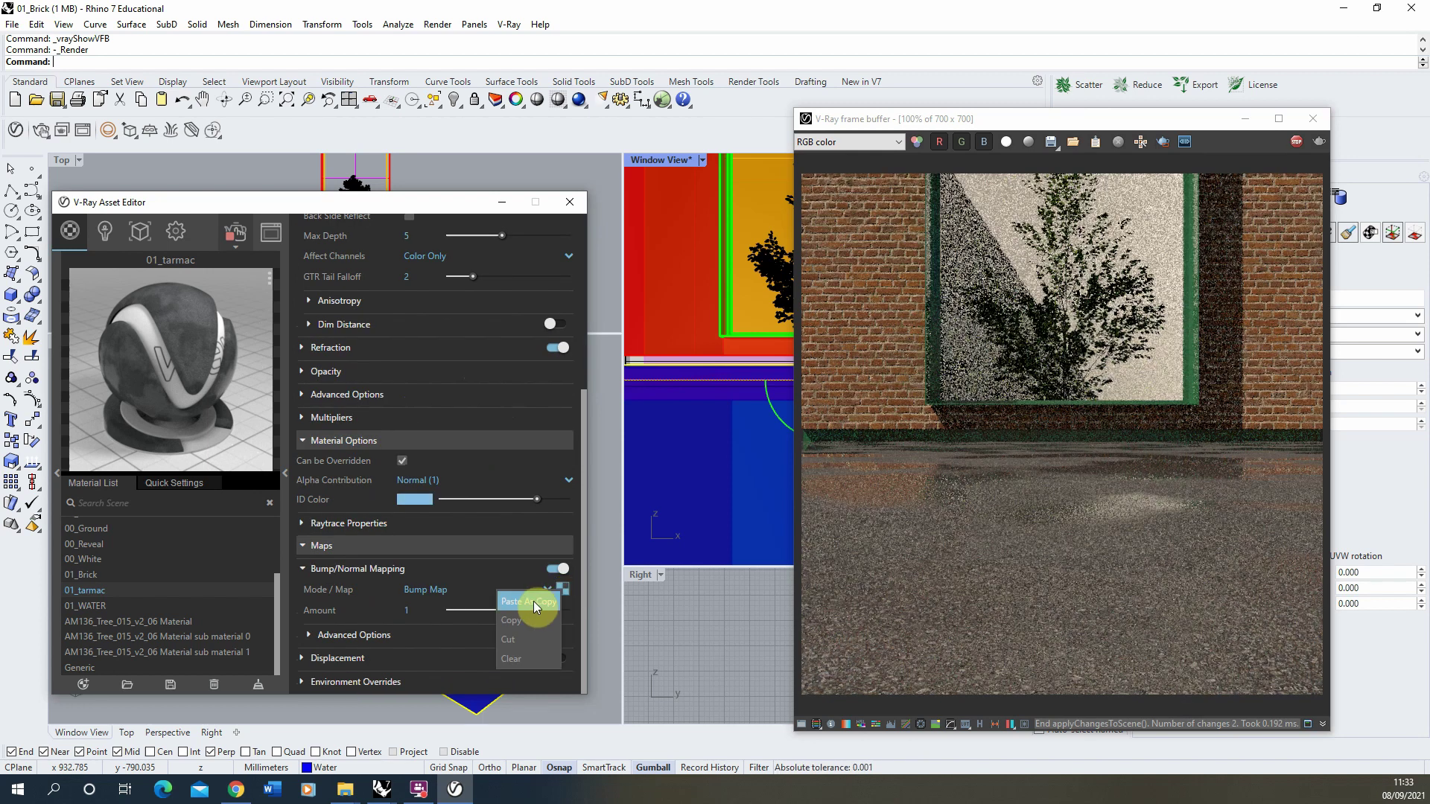
click(534, 601)
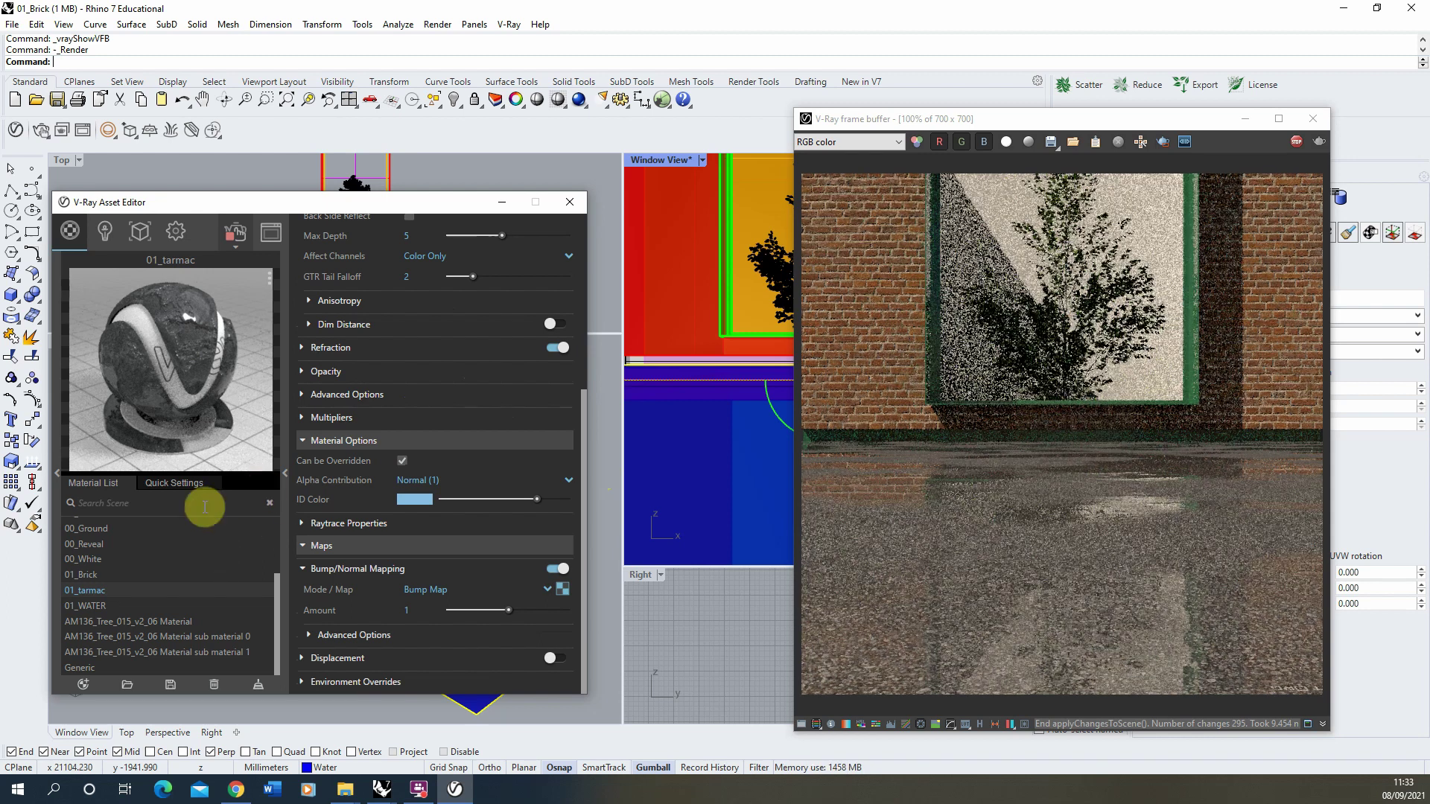
click(562, 591)
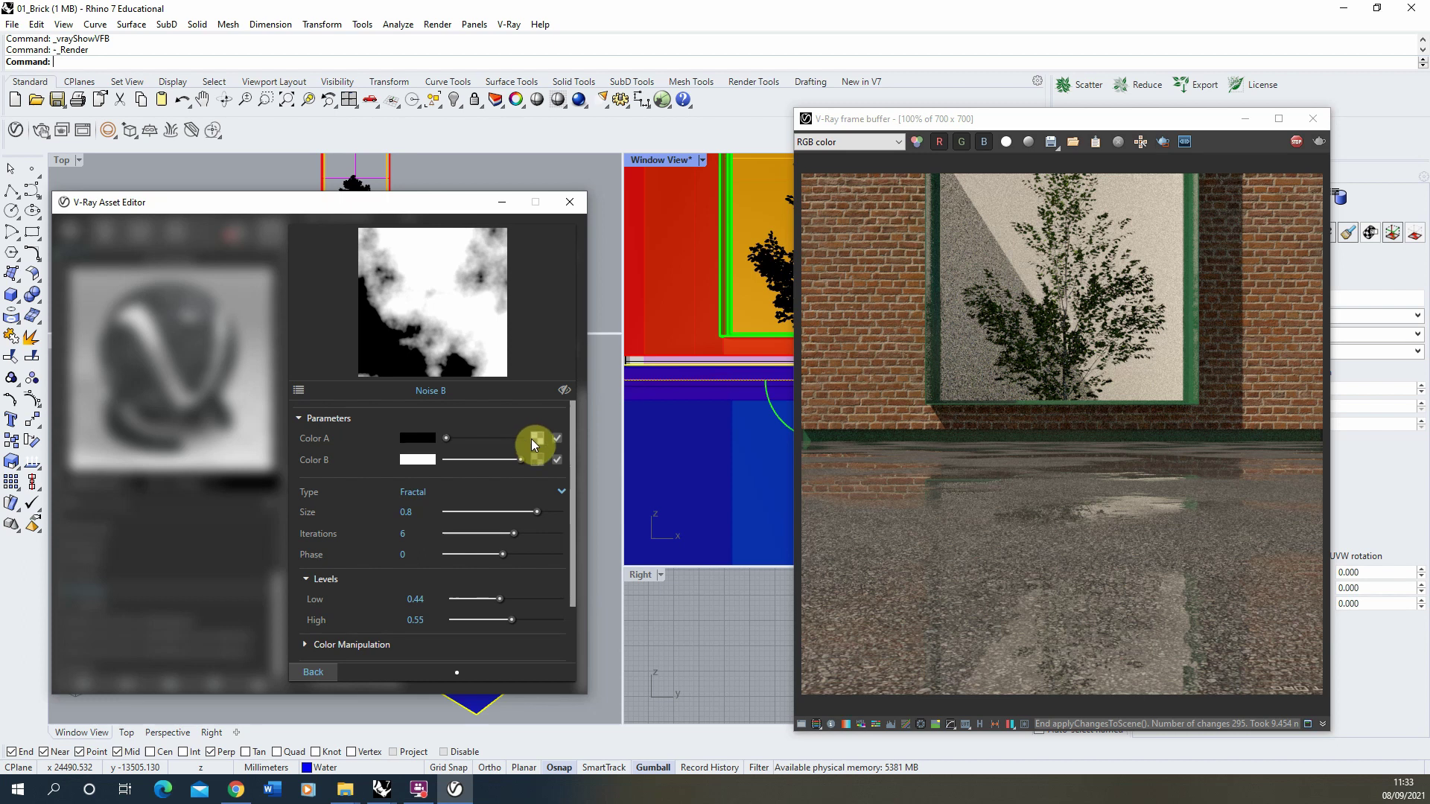
- Load ground_asphalt_old_07 from the Textures folder as a Bitmap in Noise B's Color A
click(536, 438)
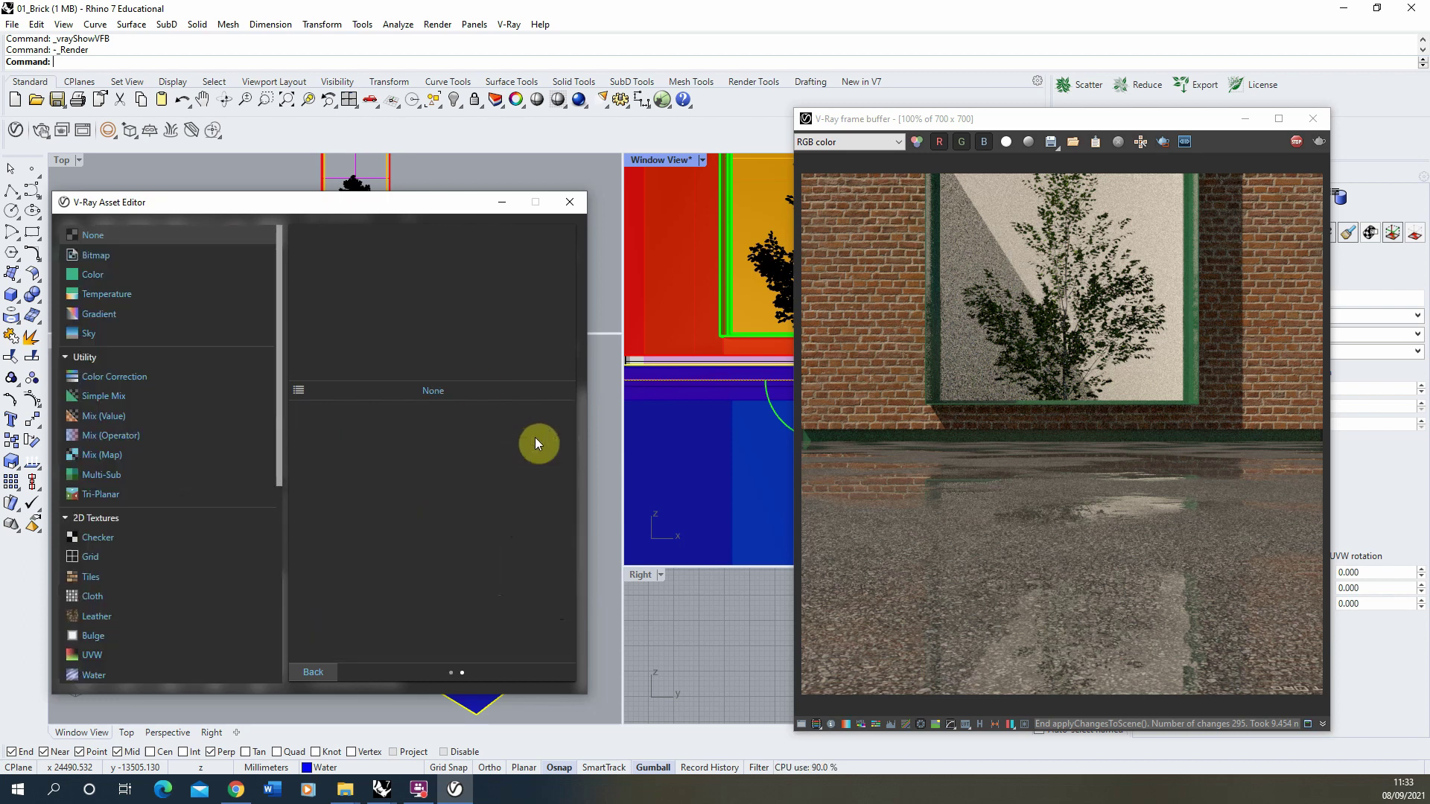
click(101, 254)
click(489, 233)
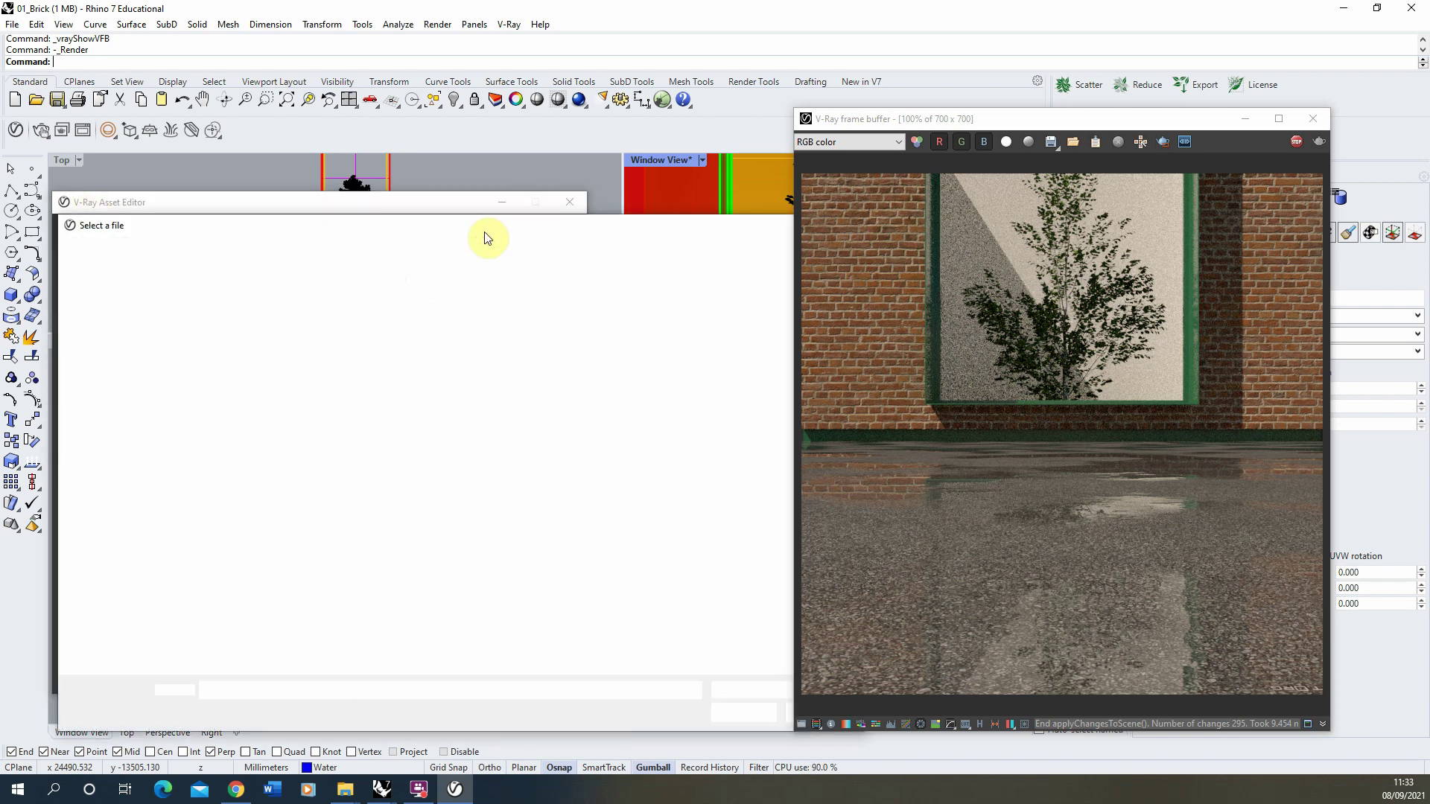
click(347, 324)
click(734, 712)
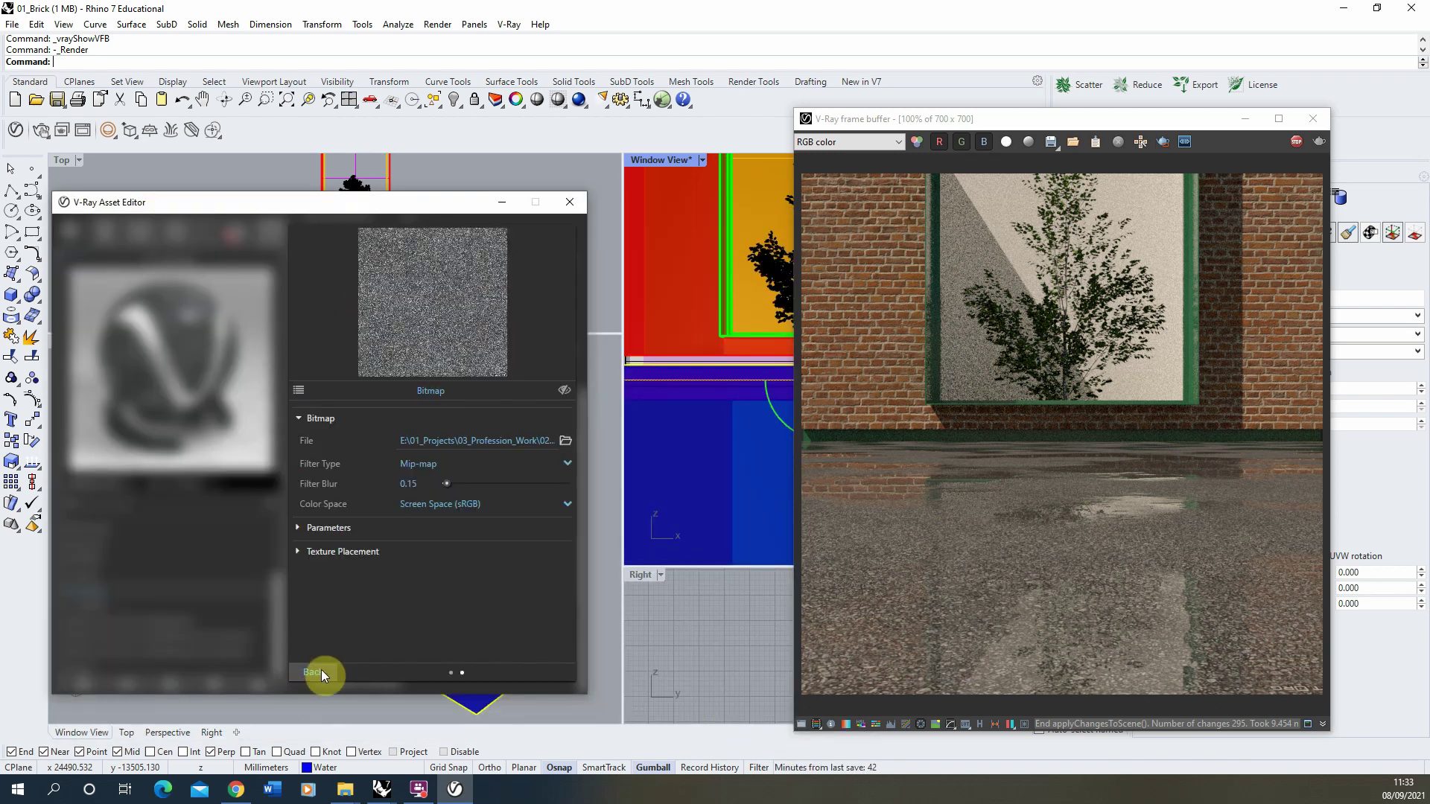
click(320, 670)
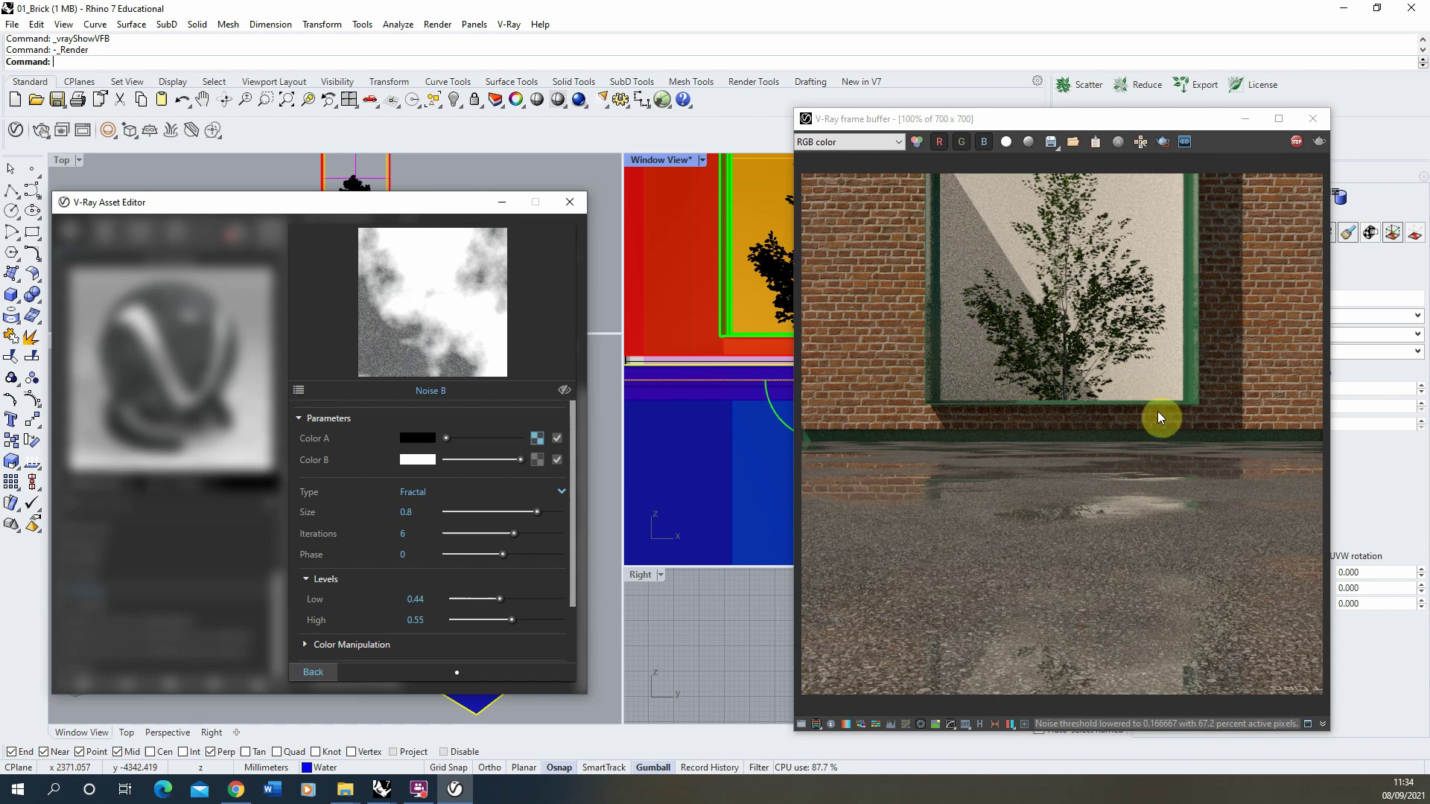
- Go back to the 01_tarmac material settings, with bump mapping still enabled
click(310, 675)
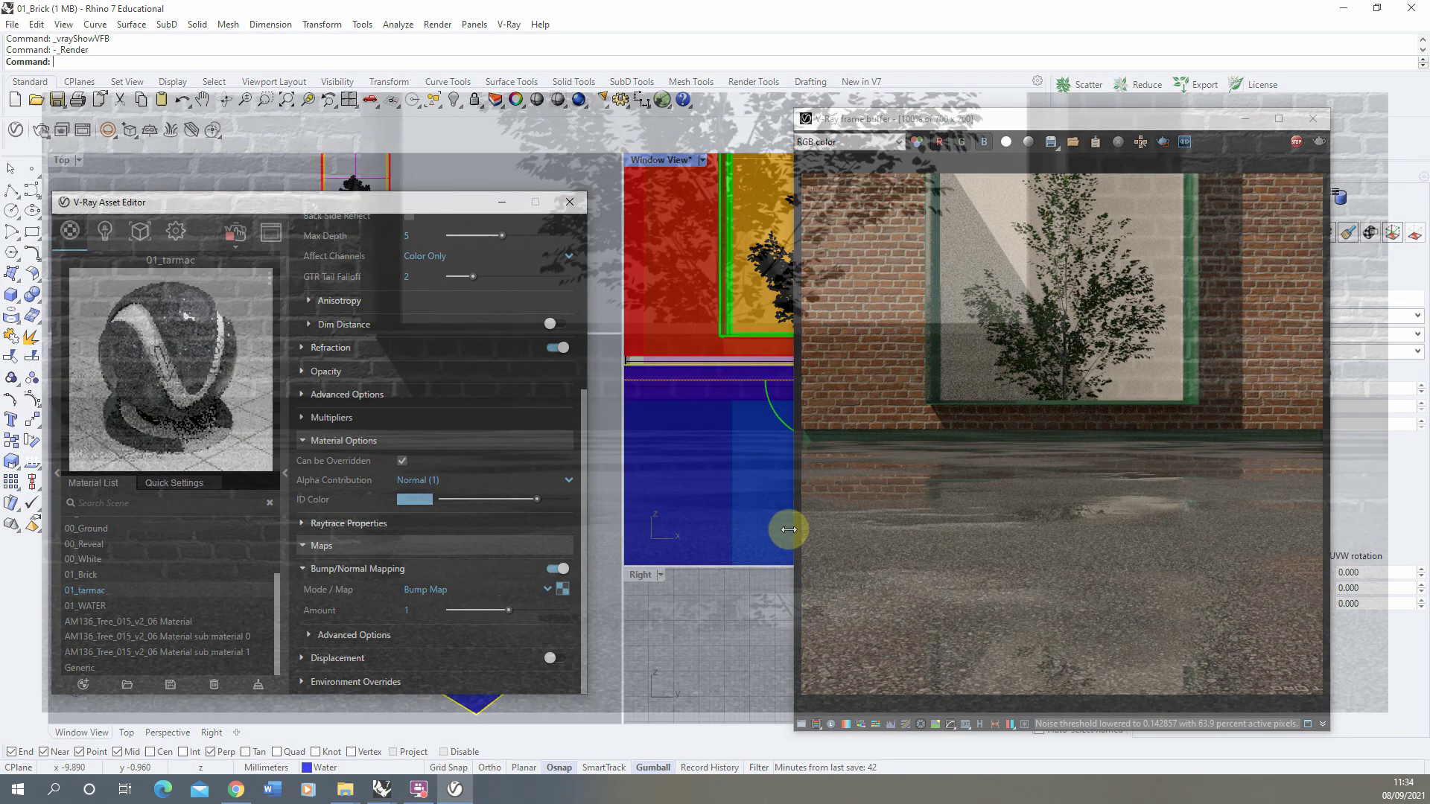